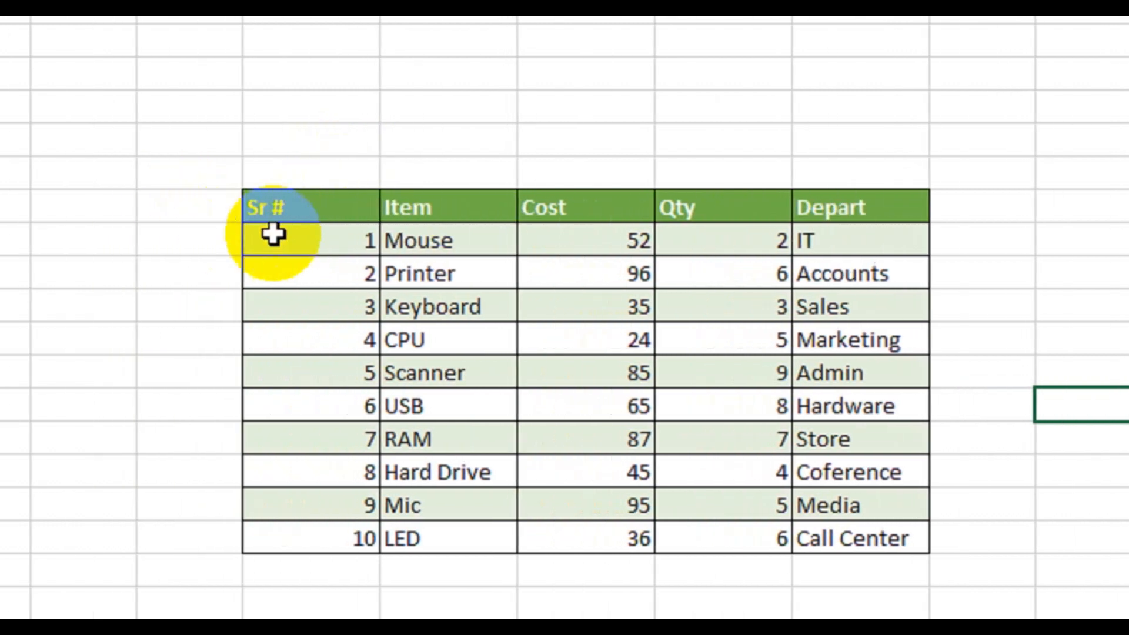
Step: Examine the item table and its Sr #, Item, Cost, Qty and Depart columns
left_click_drag(148, 213, 544, 252)
left_click_drag(689, 252, 834, 533)
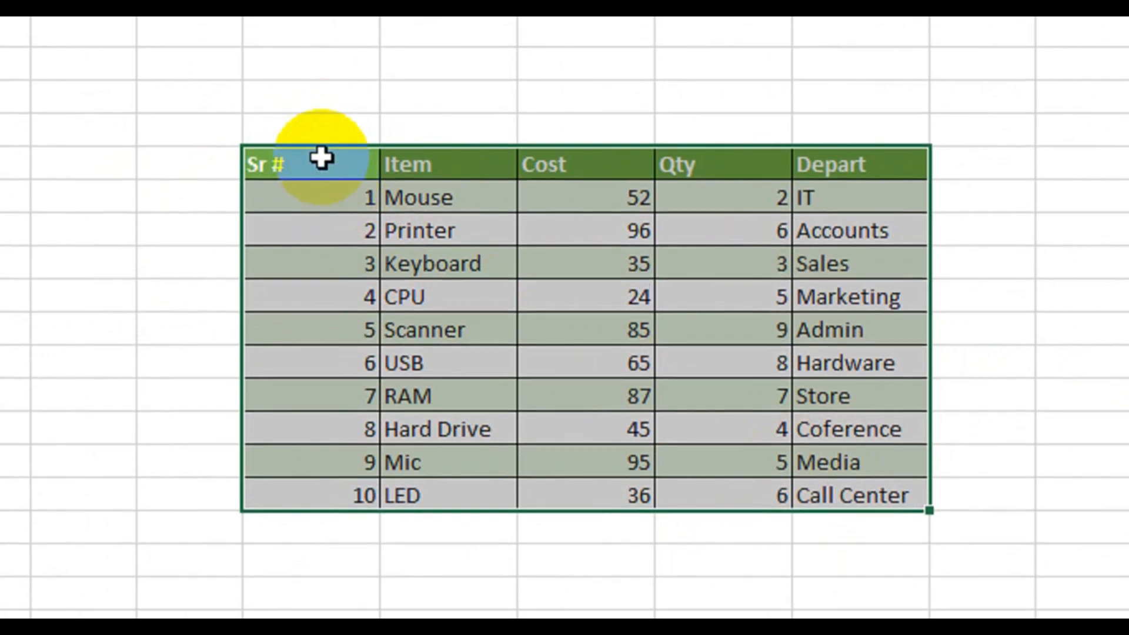
left_click_drag(323, 141, 317, 275)
left_click_drag(409, 172, 442, 302)
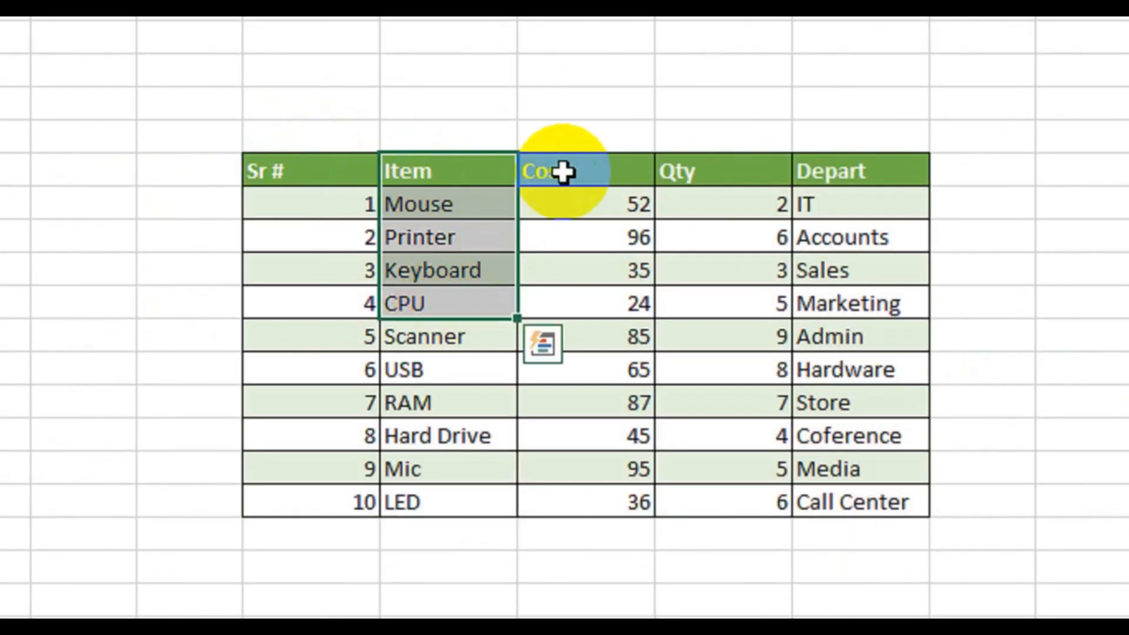
left_click_drag(564, 171, 641, 303)
left_click_drag(706, 171, 718, 271)
left_click_drag(844, 171, 850, 338)
left_click(976, 301)
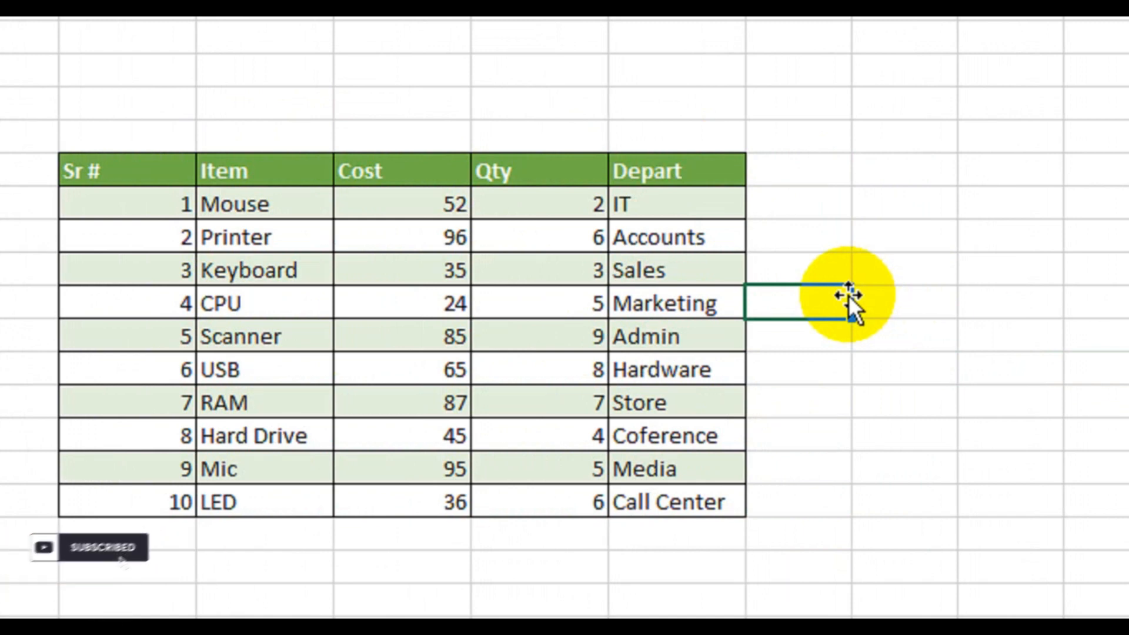
Step: Examine the full extent of the data table, from the Sr # header to the last Depart entry
left_click_drag(177, 196, 525, 224)
left_click_drag(653, 223, 814, 496)
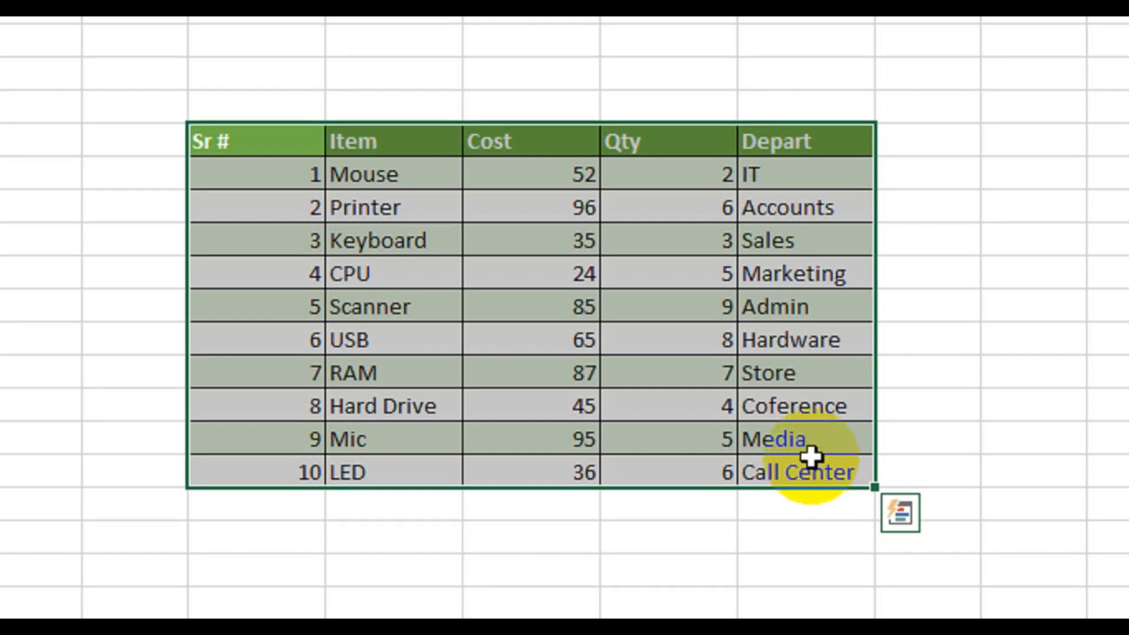
left_click(378, 206)
left_click_drag(235, 143, 156, 328)
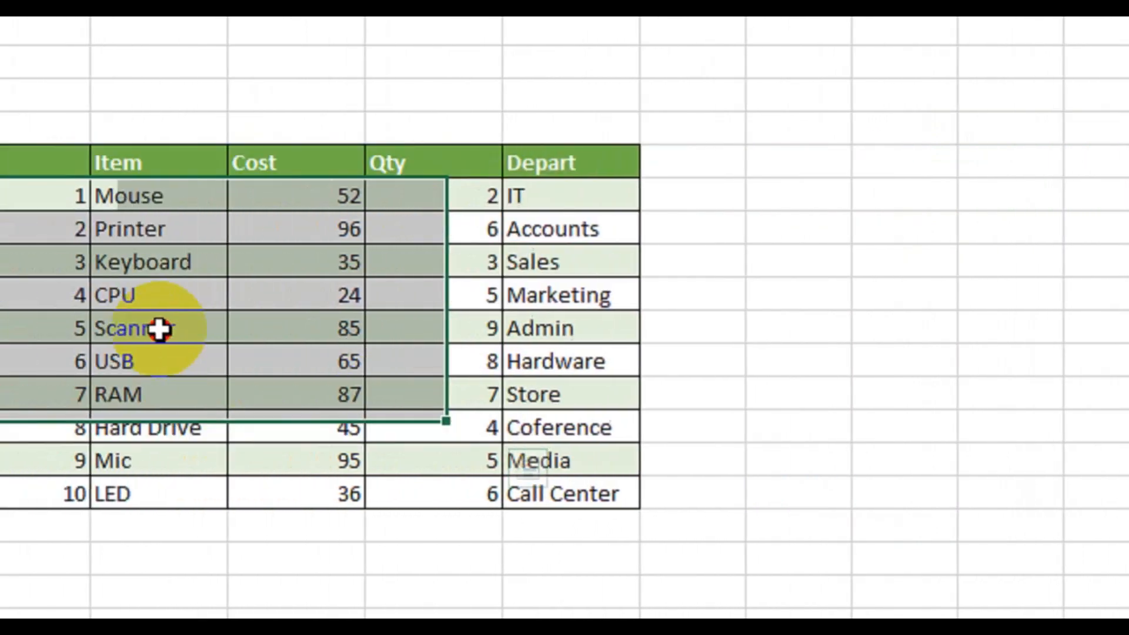
left_click(156, 328)
left_click_drag(198, 170, 726, 311)
left_click_drag(799, 311, 806, 605)
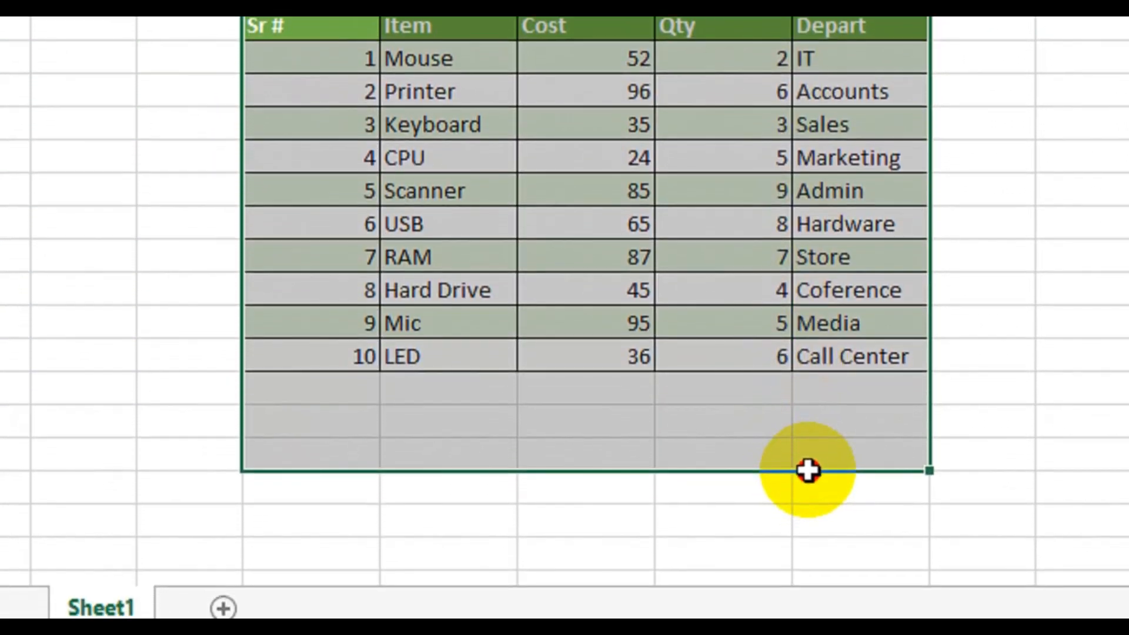
left_click_drag(808, 469, 807, 469)
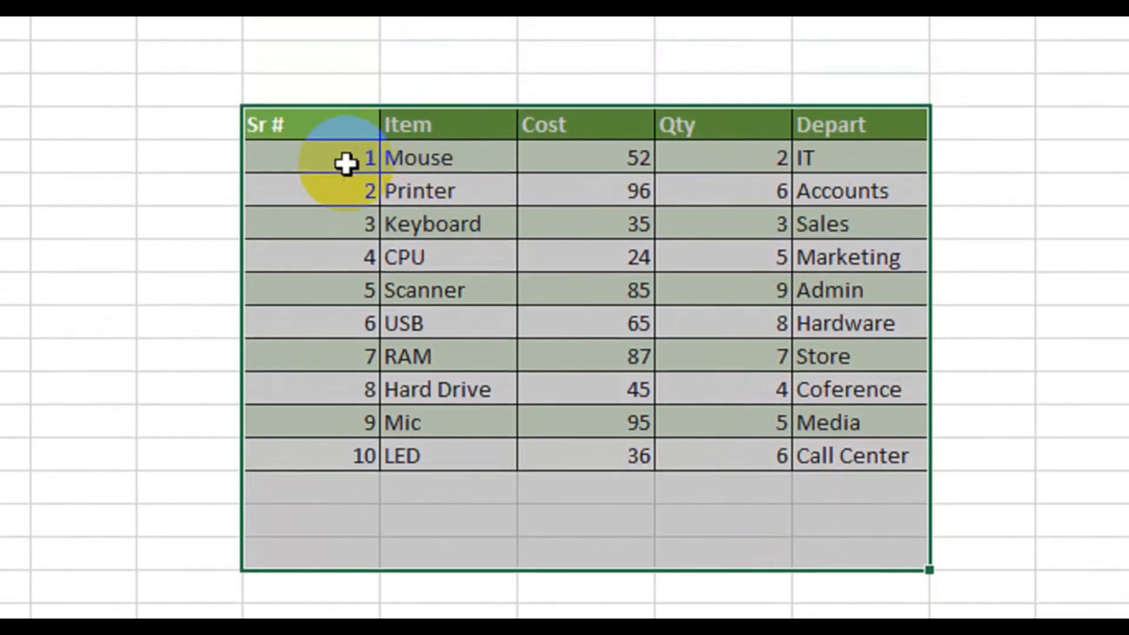
Step: Examine individual records across the table, especially the item, cost, quantity and department of the RAM row
left_click(347, 89)
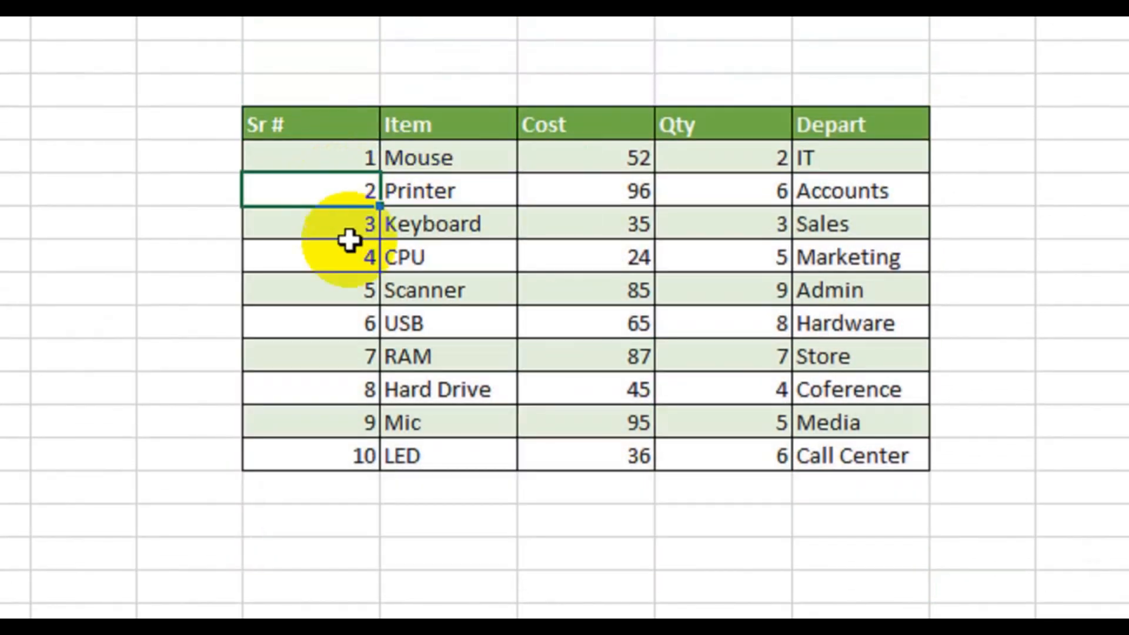
left_click(323, 259)
left_click(312, 320)
left_click(743, 325)
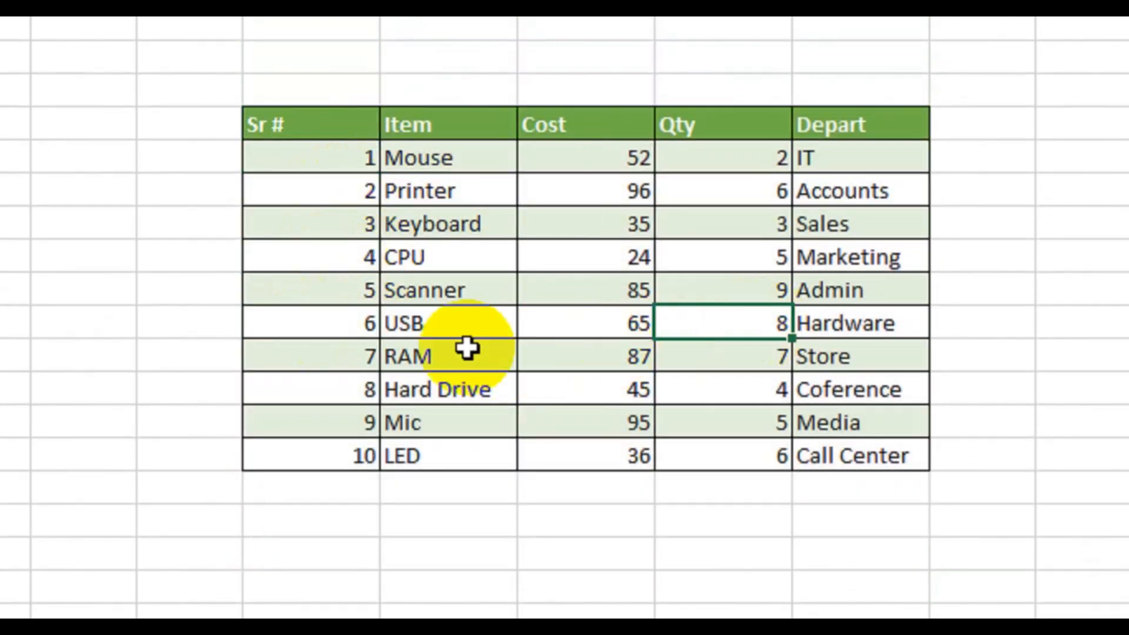
left_click(370, 332)
left_click(588, 323)
left_click(849, 323)
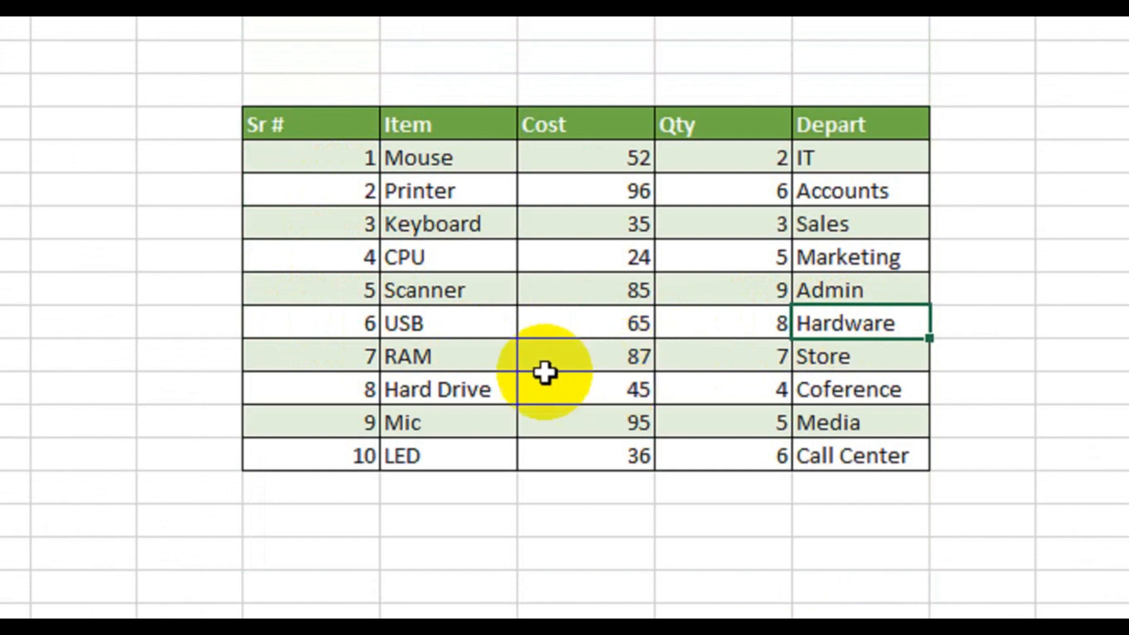
left_click(296, 354)
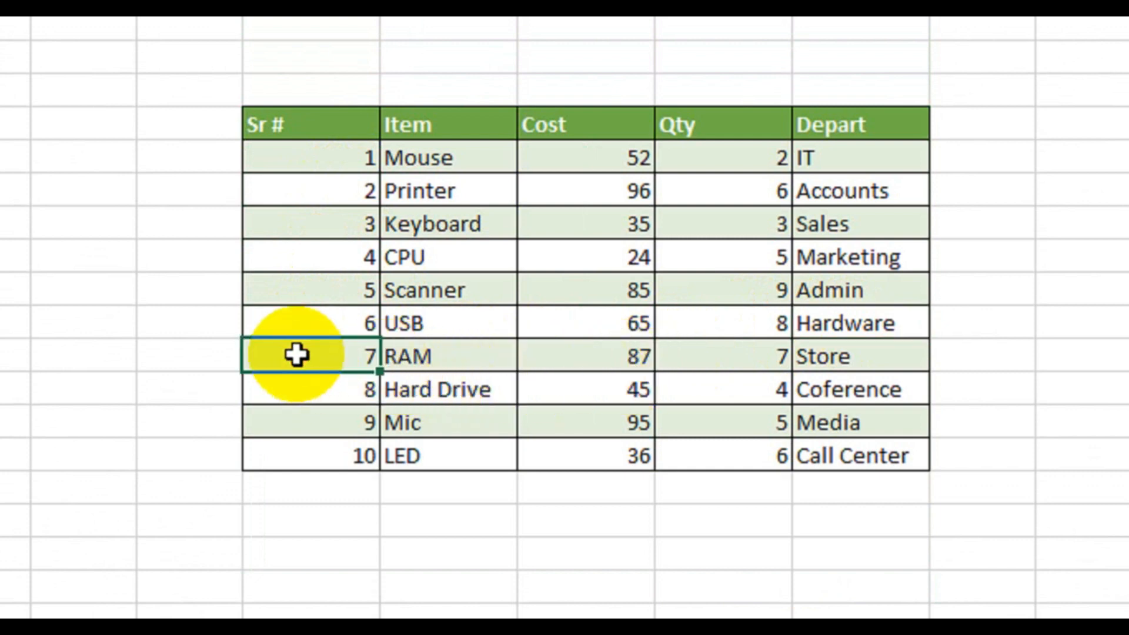
left_click_drag(338, 360, 839, 361)
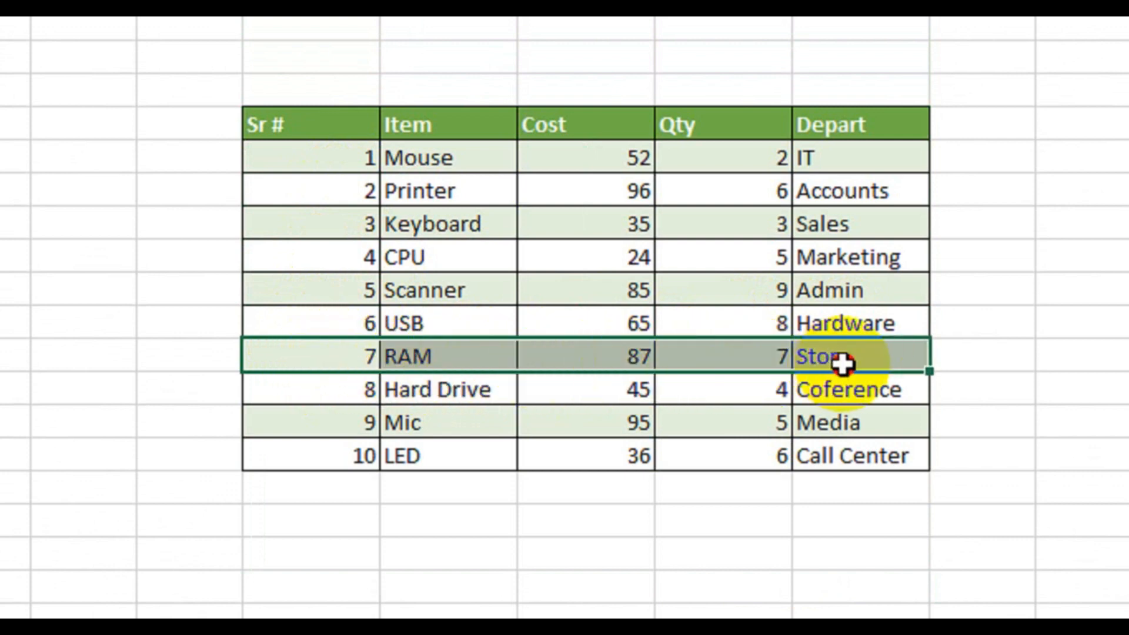
left_click(474, 355)
left_click(585, 358)
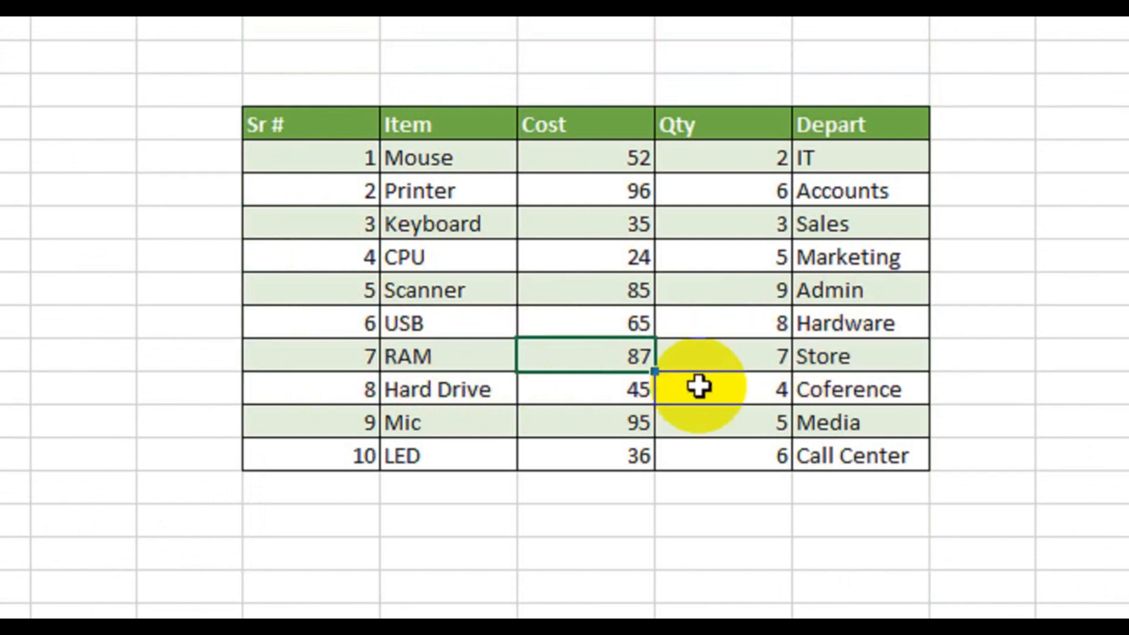
left_click(751, 358)
left_click(882, 361)
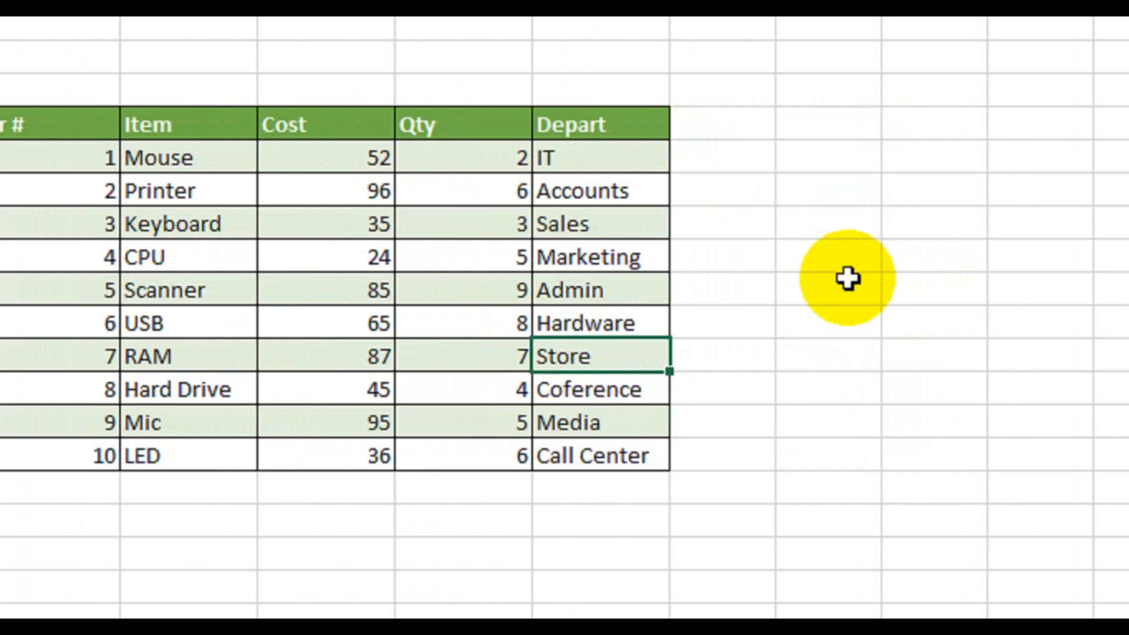
Step: Add the headers ID and Depart in adjacent cells K7 and L7 beside the data table
left_click(947, 230)
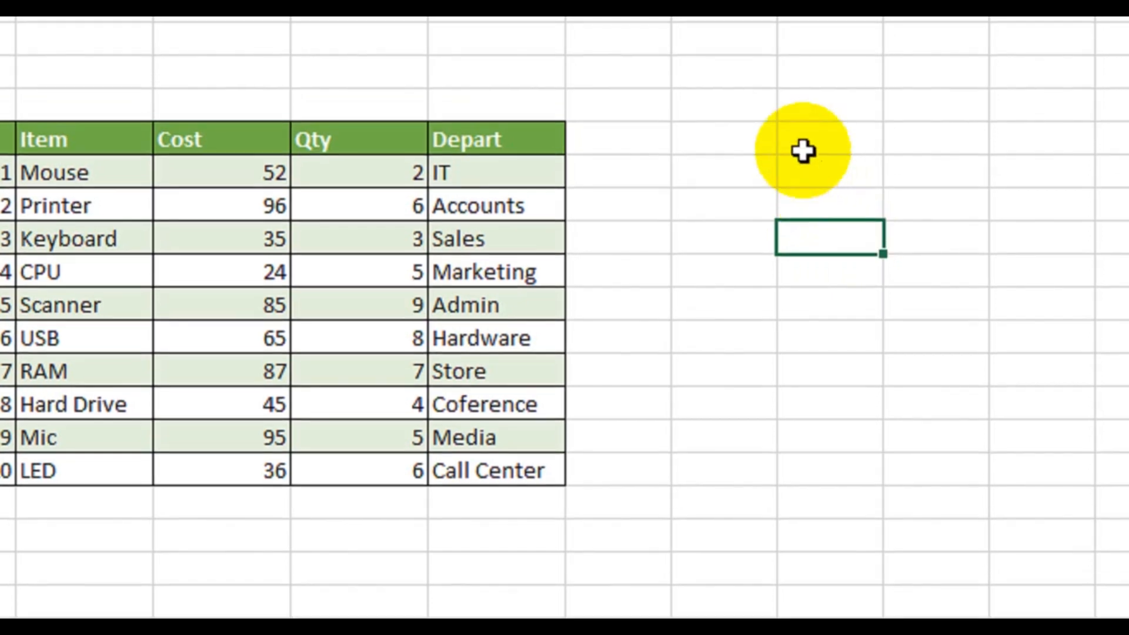
left_click(800, 130)
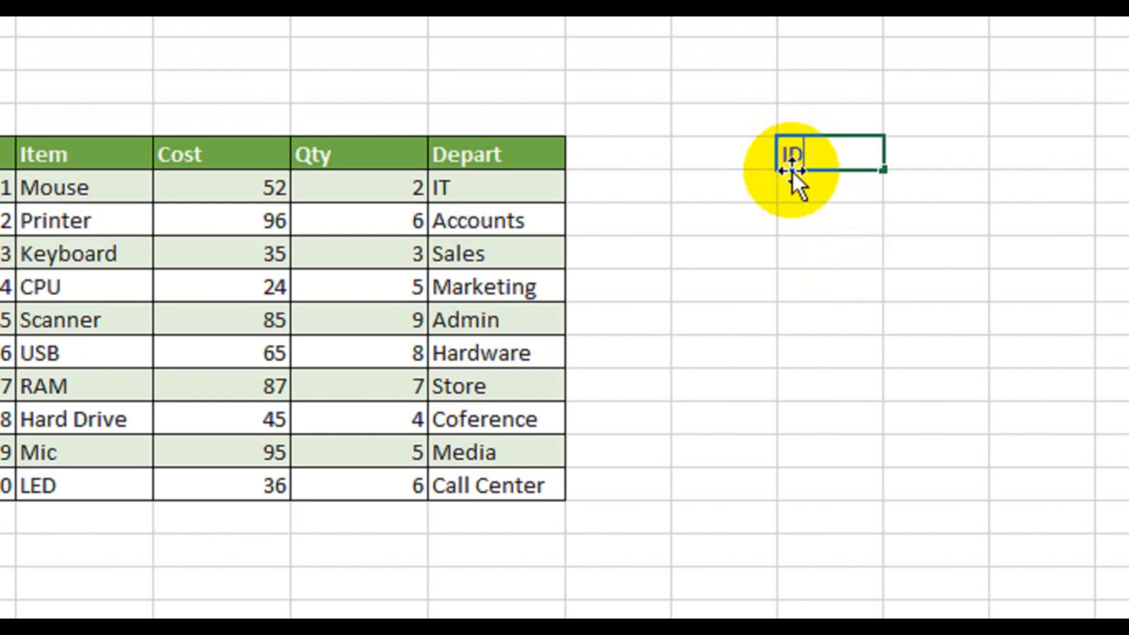
type("ID")
key("Tab")
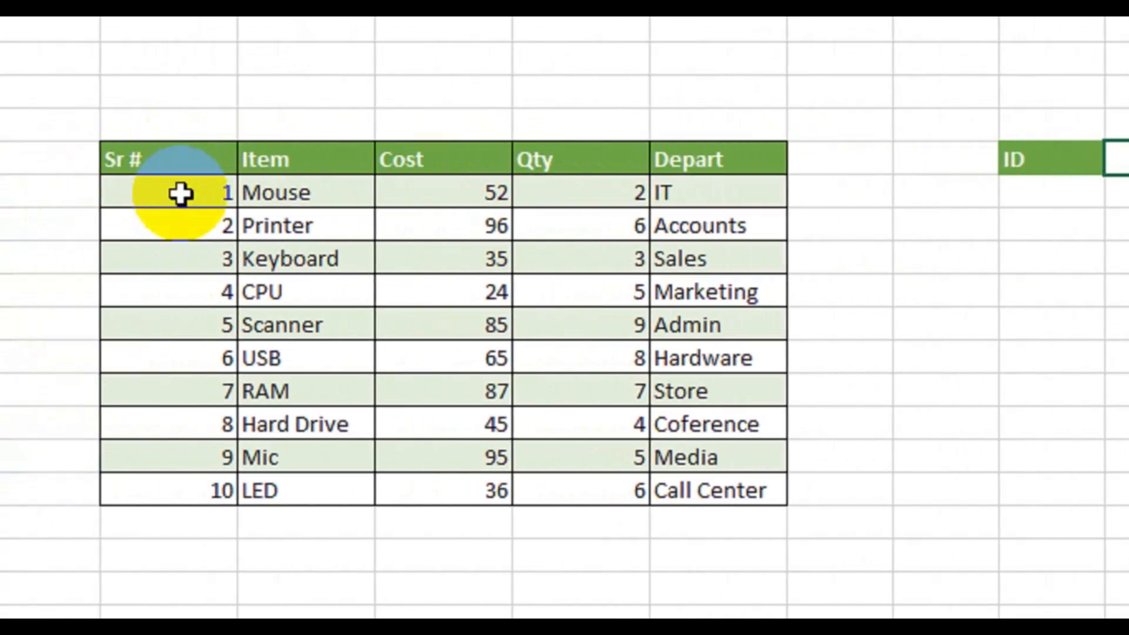
left_click_drag(582, 166, 538, 342)
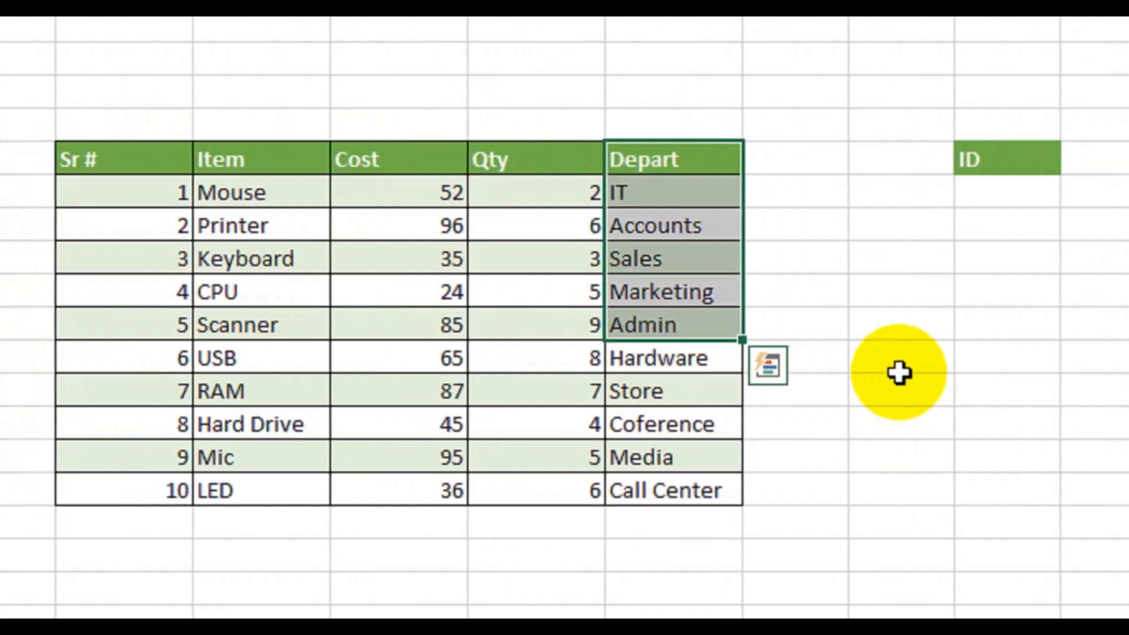
left_click(964, 359)
left_click(993, 171)
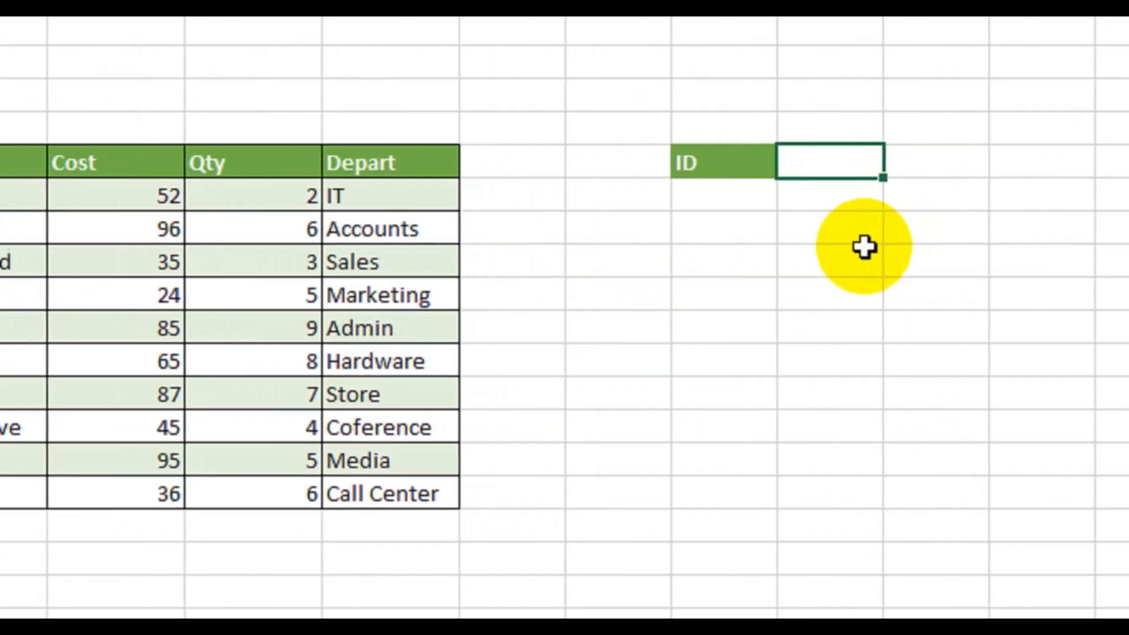
type("Depart")
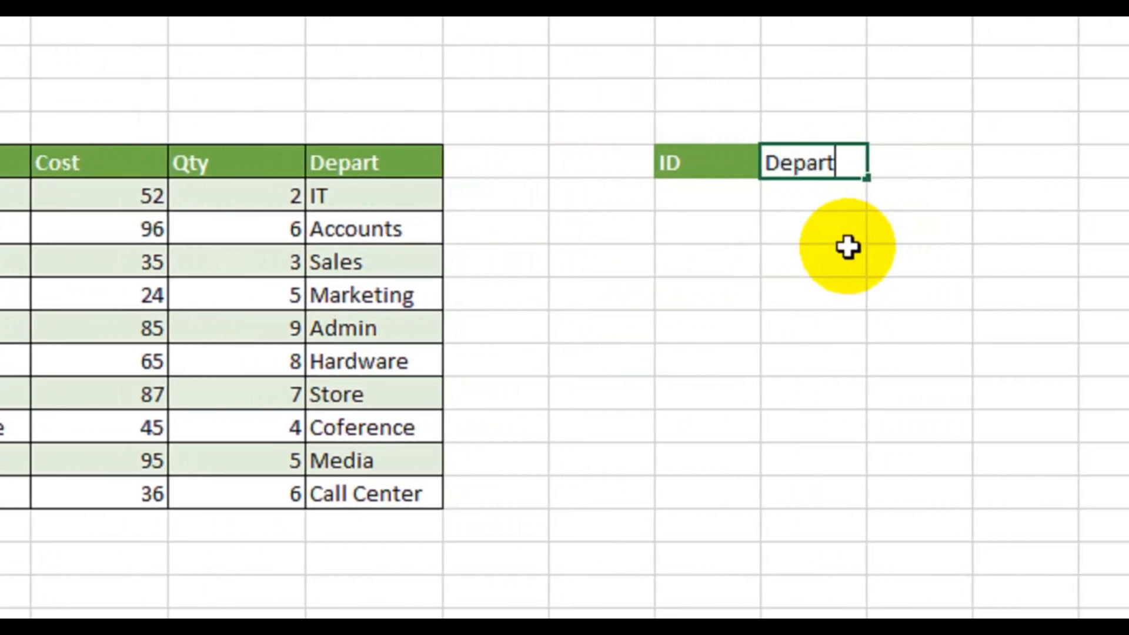
key("Return")
Step: Apply All Borders to the ID and Depart headers and the blank cells beneath them, K7:L8
left_click_drag(739, 164, 793, 188)
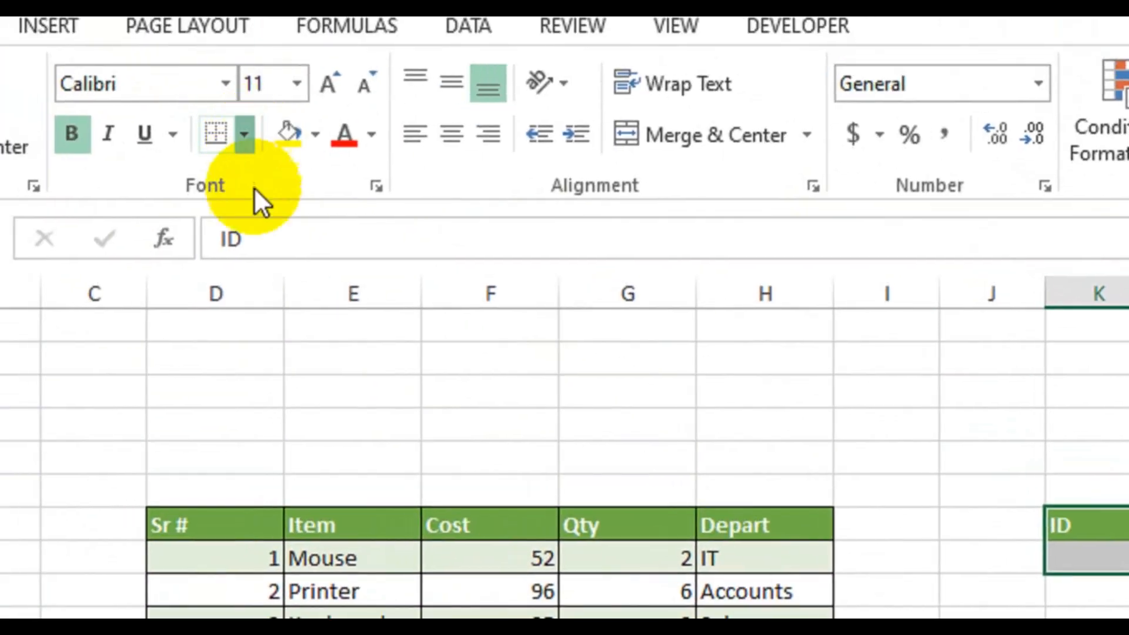
left_click(243, 134)
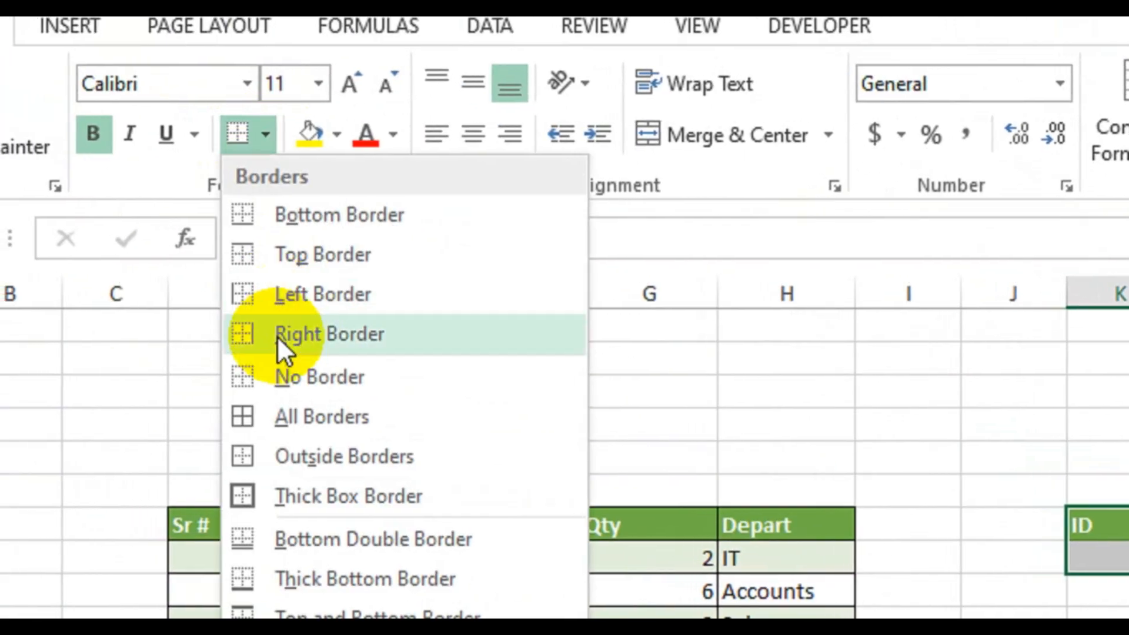
left_click(271, 415)
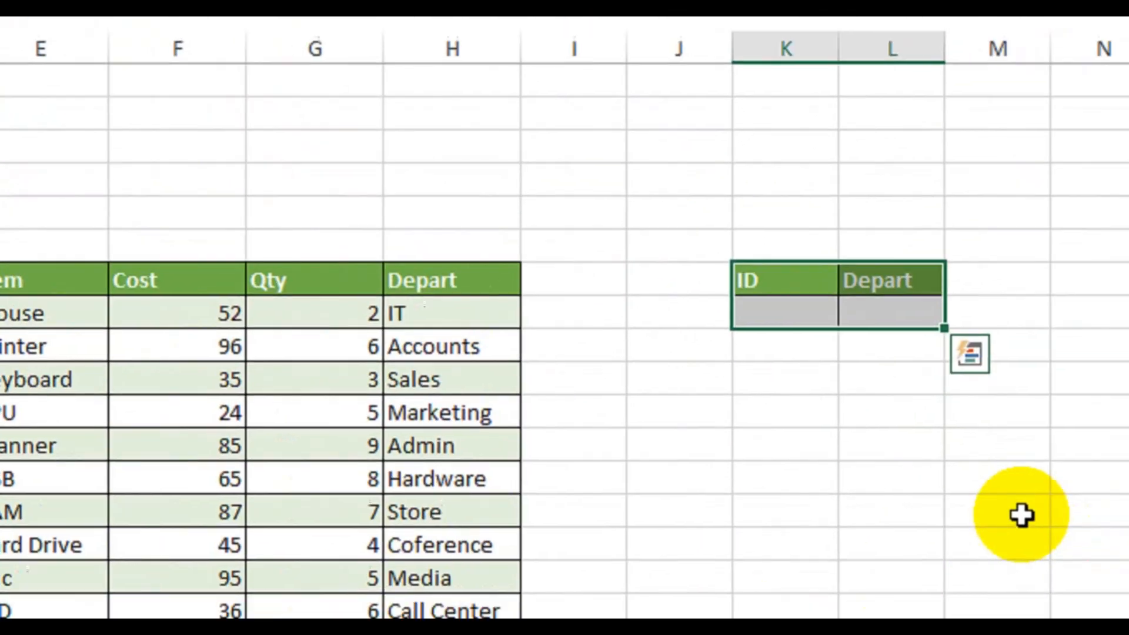
left_click(1021, 515)
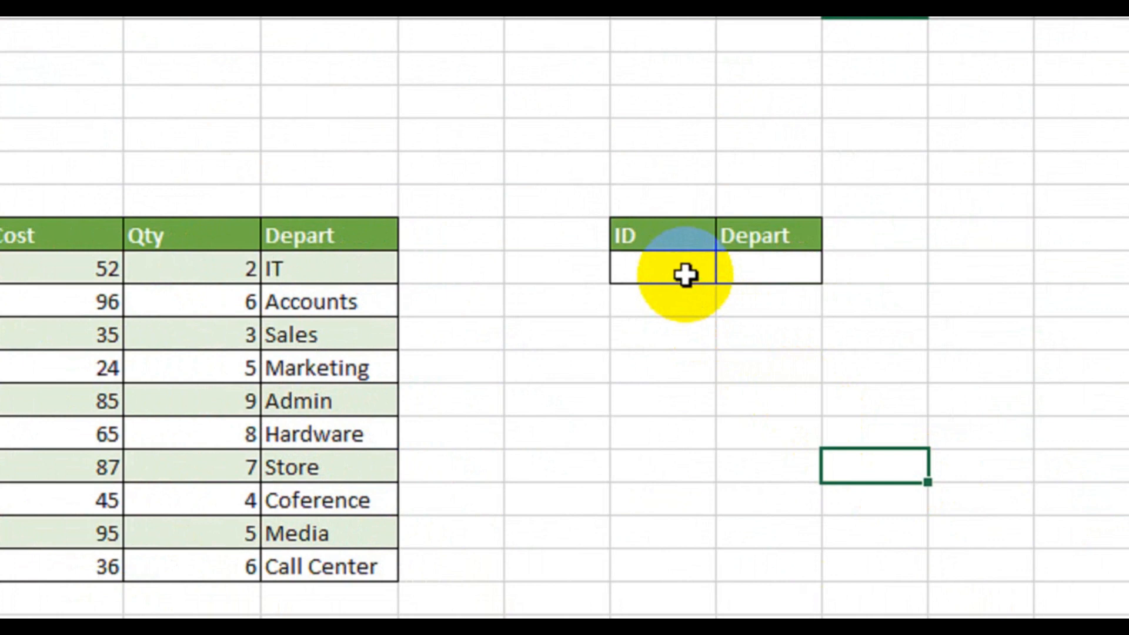
Step: Enter =VLOOKUP(K8,D7:H17,5,0) in the cell beneath the new Depart header
left_click(686, 274)
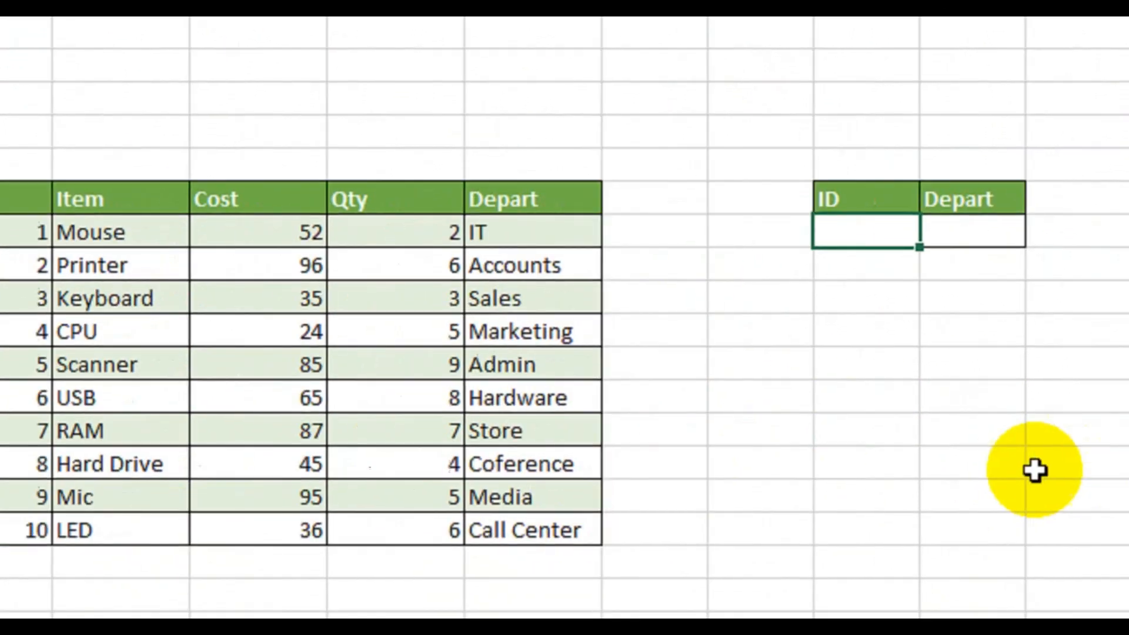
left_click(976, 237)
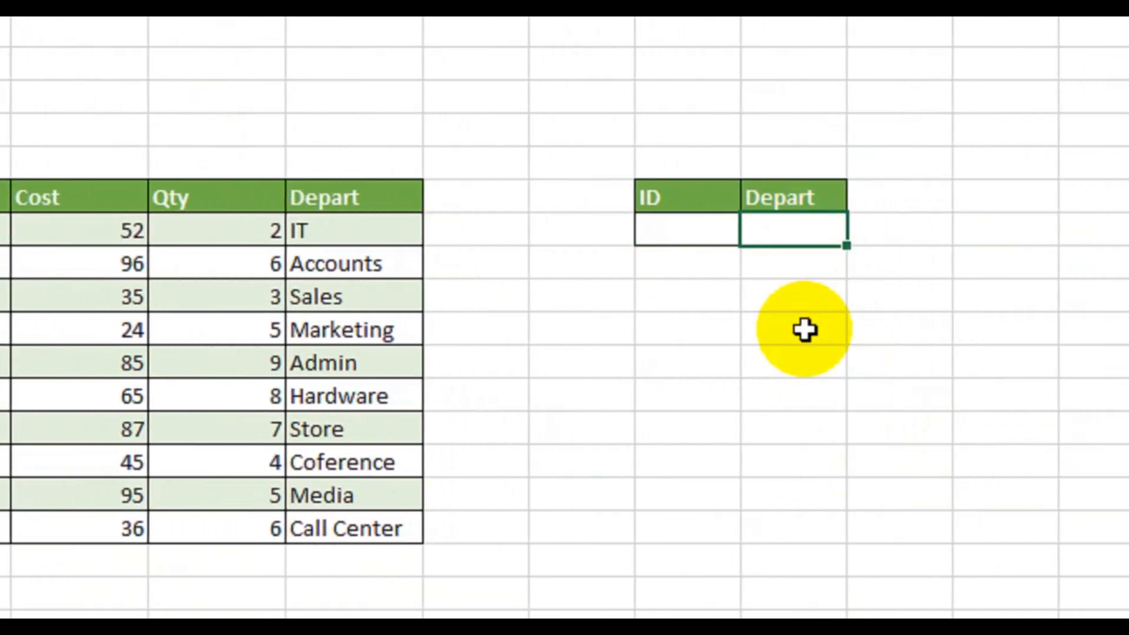
type("=vlo")
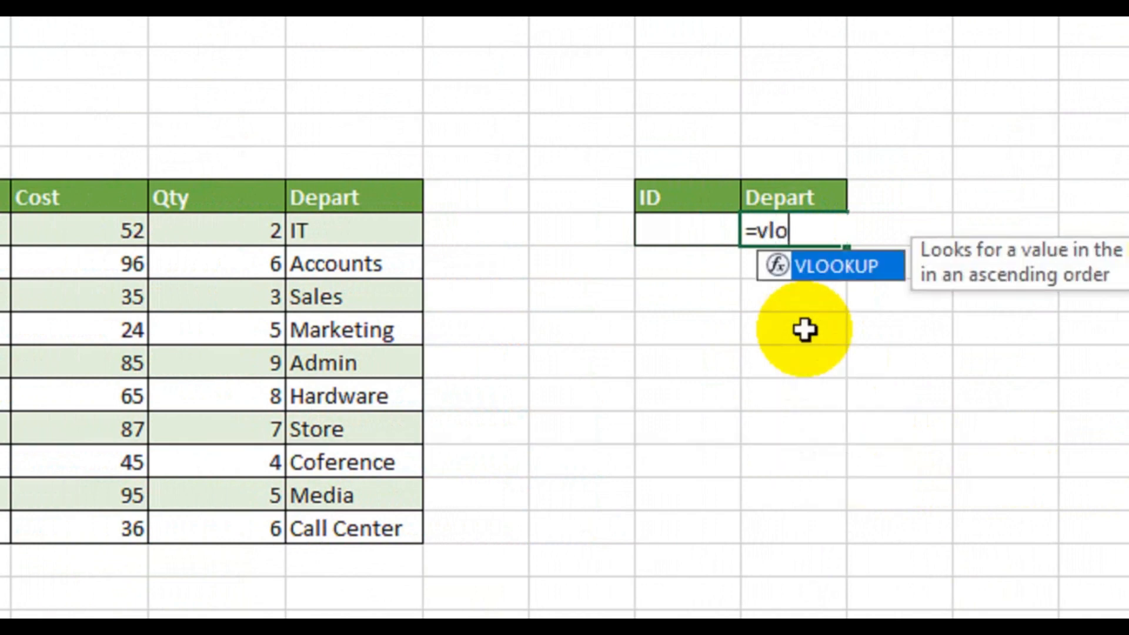
key("Tab")
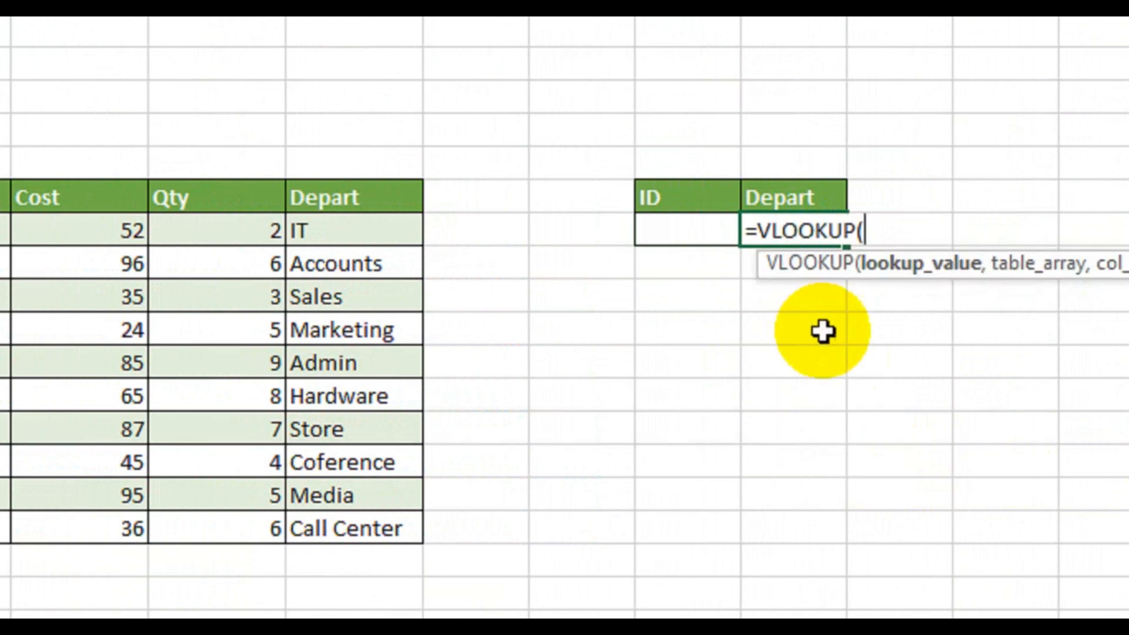
left_click(644, 230)
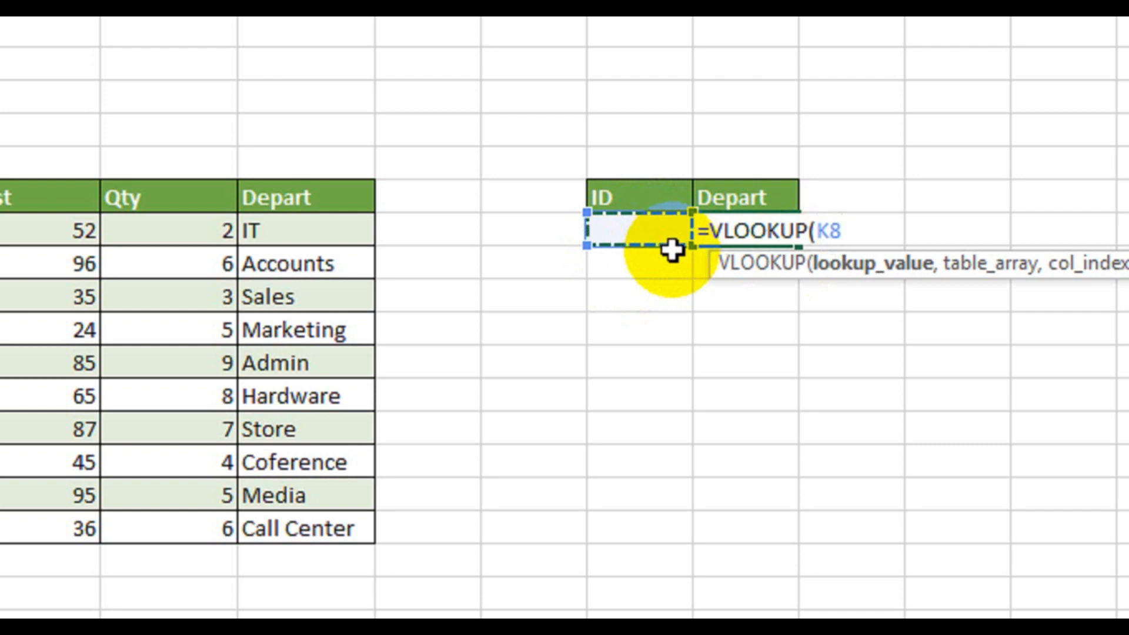
type(",")
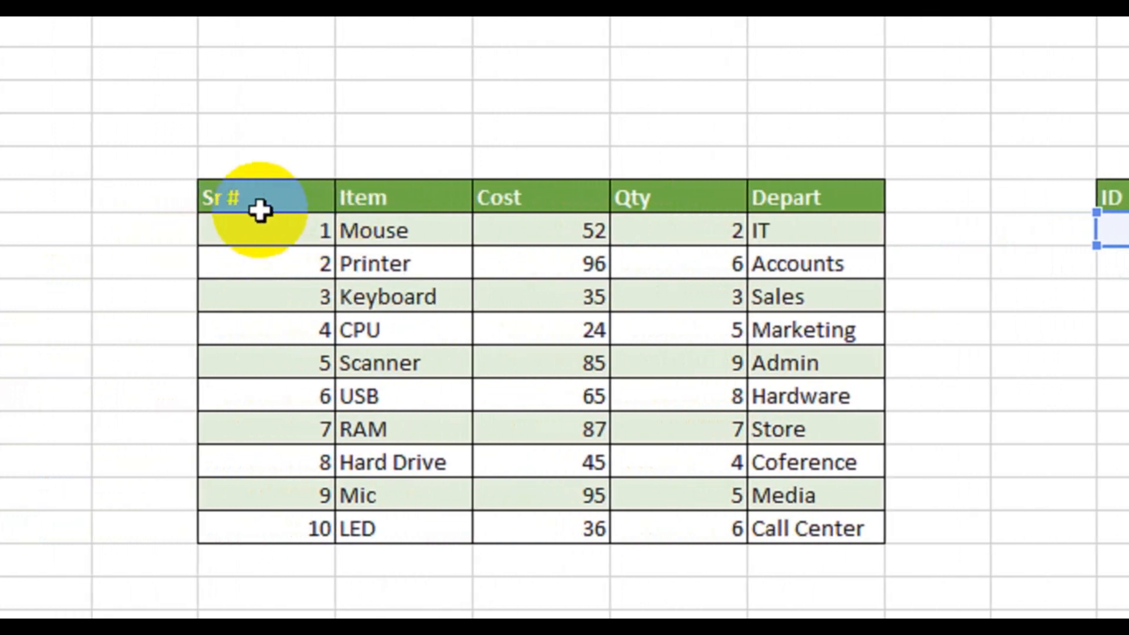
left_click_drag(222, 204, 528, 230)
left_click_drag(827, 252, 813, 519)
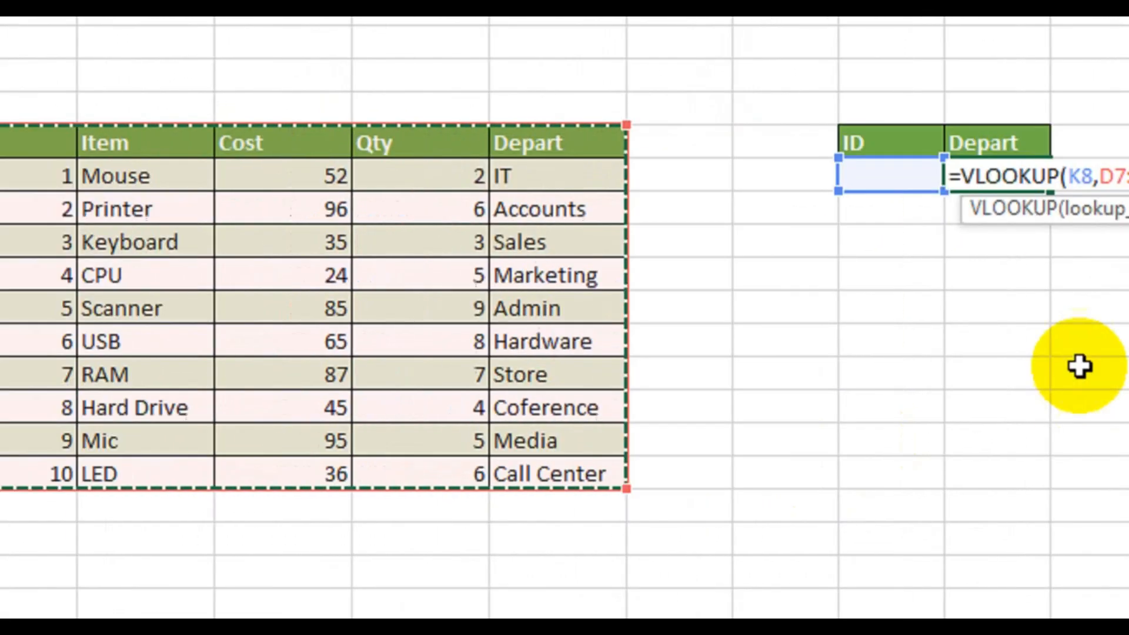
type(",")
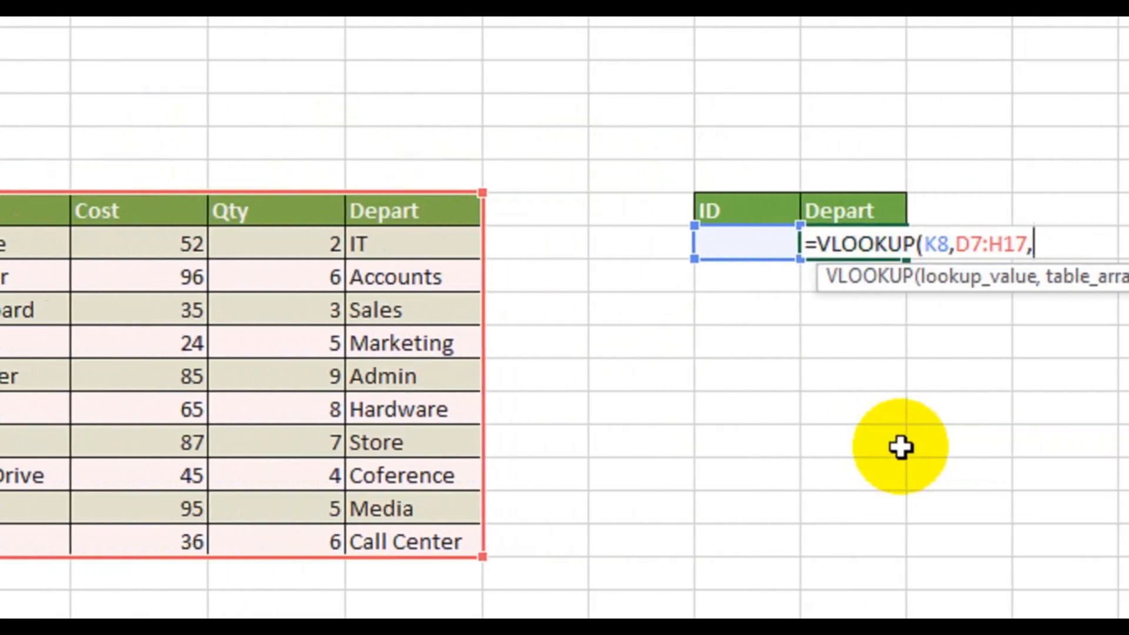
type("5,")
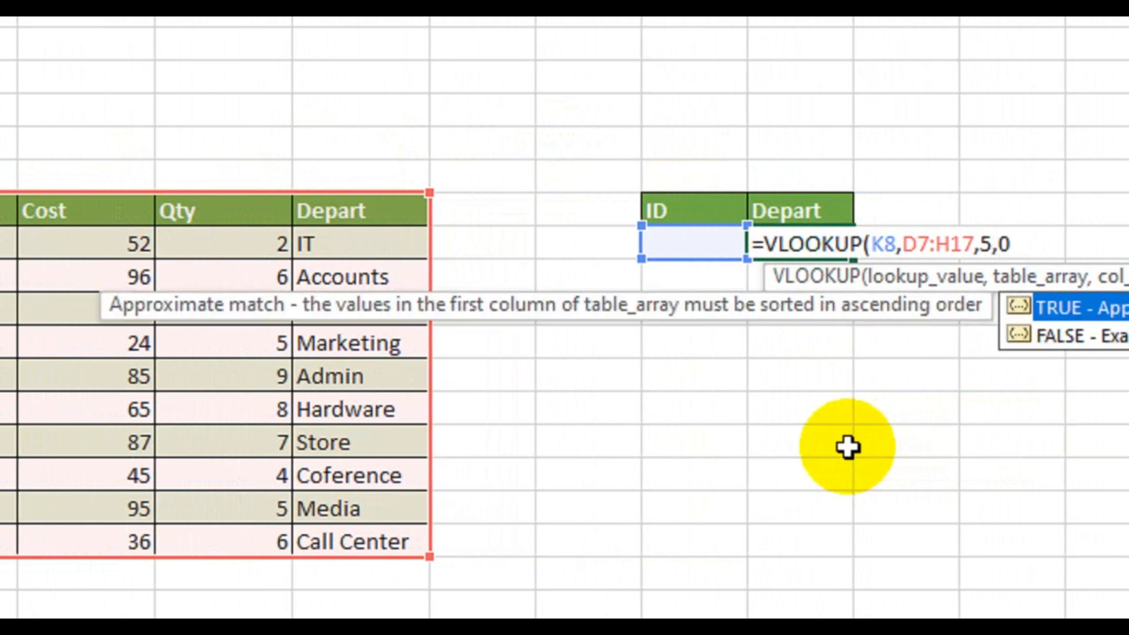
type("0)")
key("Return")
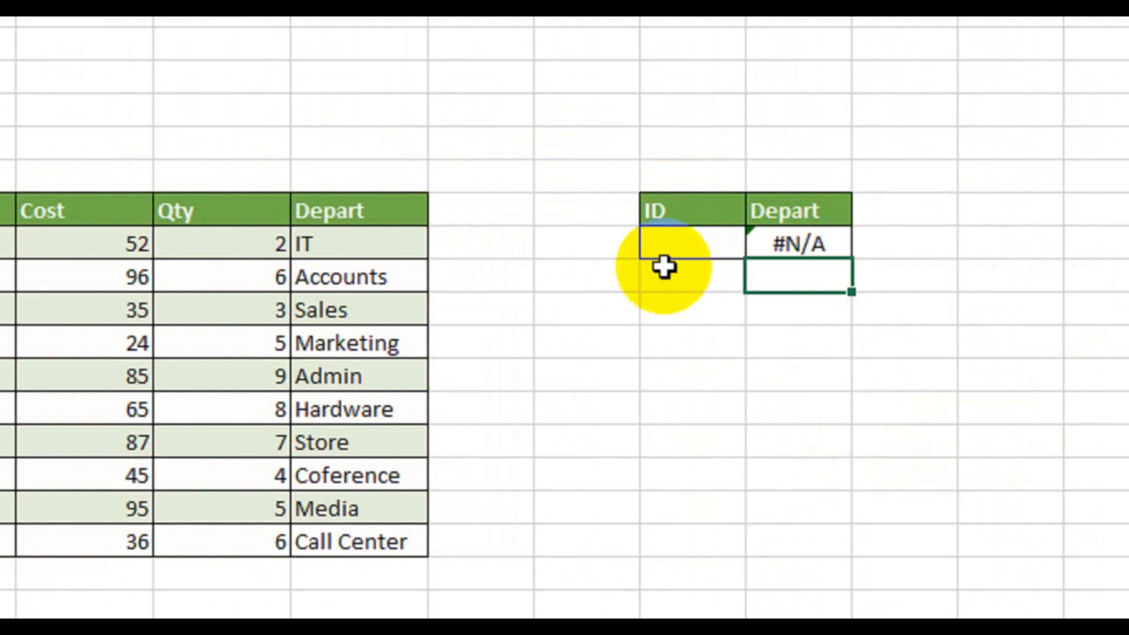
Step: Test the department lookup with ID 7 and highlight the matching RAM record in the data table
left_click(680, 244)
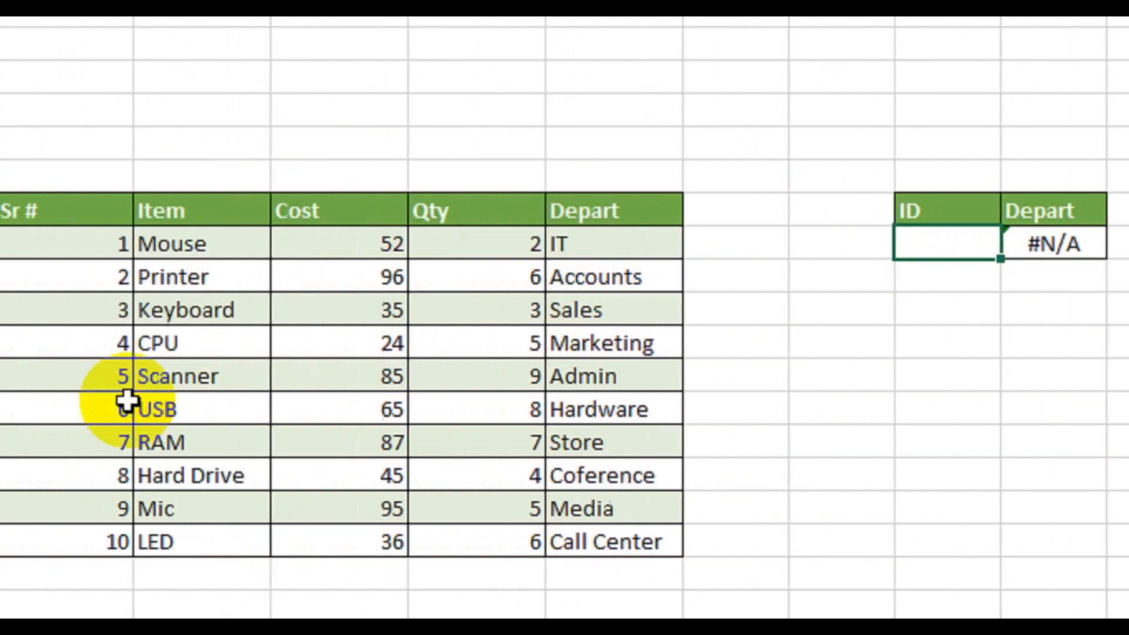
type("7")
key("Return")
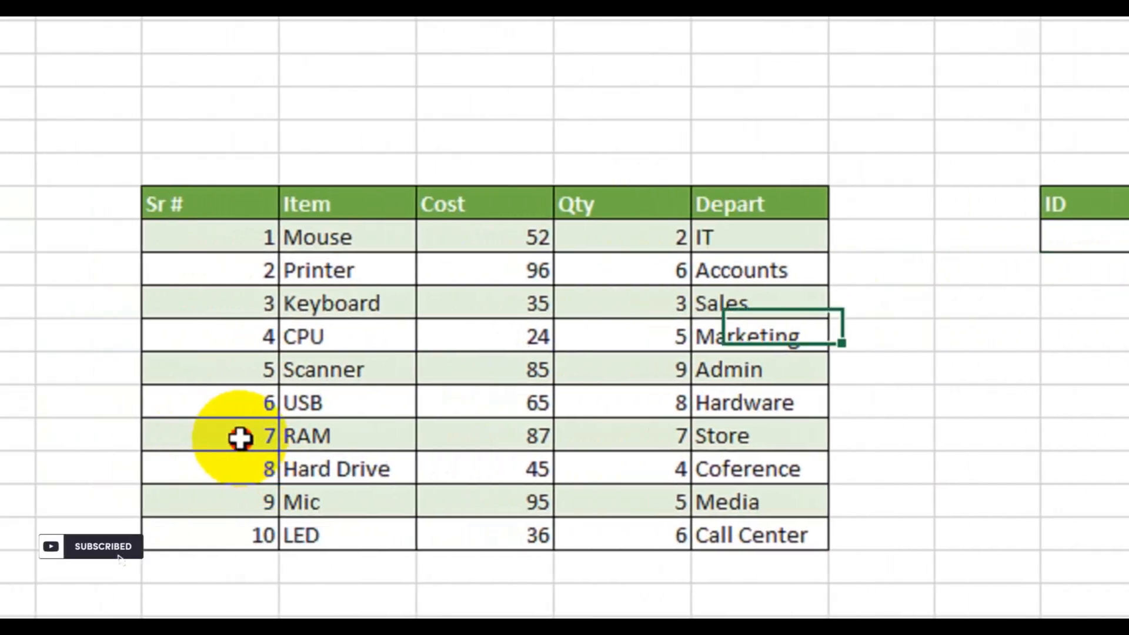
left_click_drag(0, 445, 363, 426)
left_click_drag(719, 419, 729, 447)
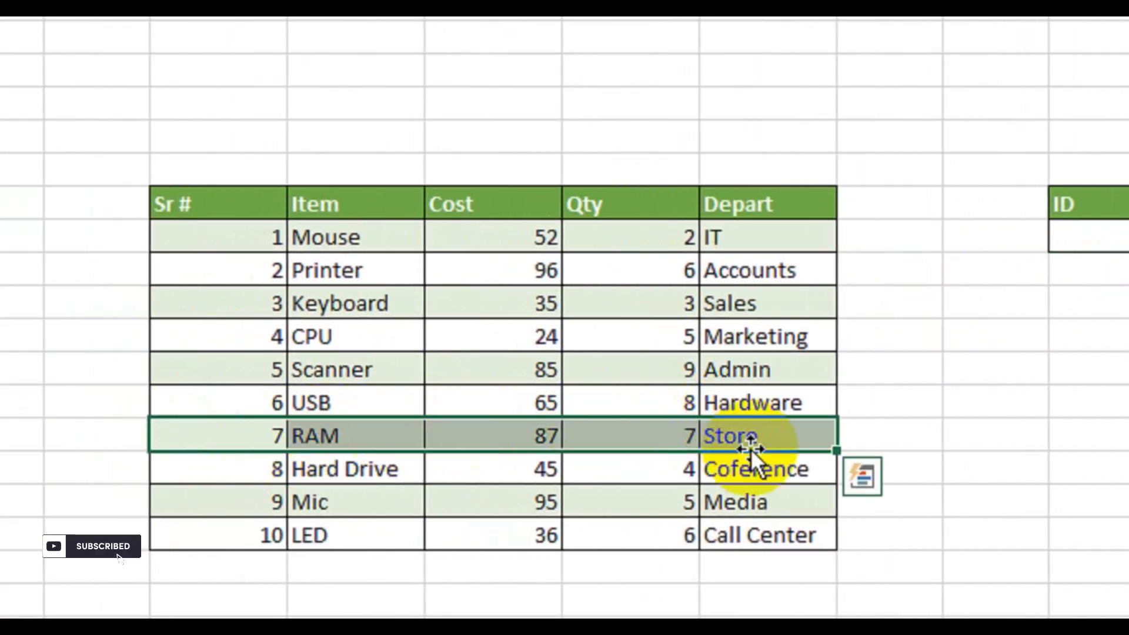
Step: Set the lookup ID to 5 and highlight the matching Scanner record in the data table
left_click(1096, 244)
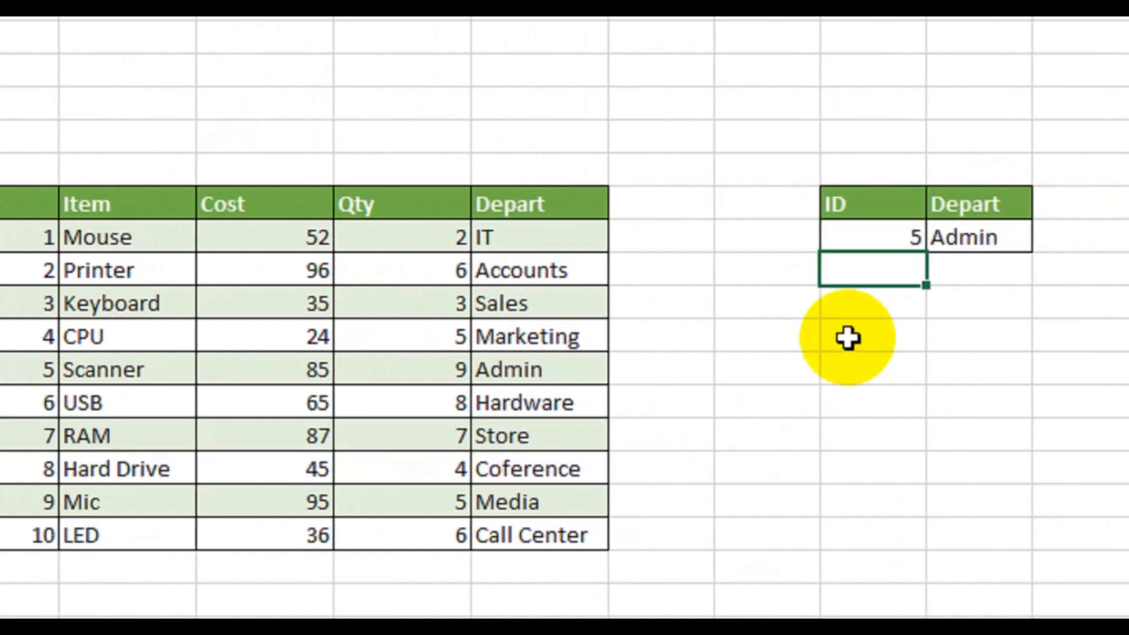
left_click_drag(22, 370, 541, 357)
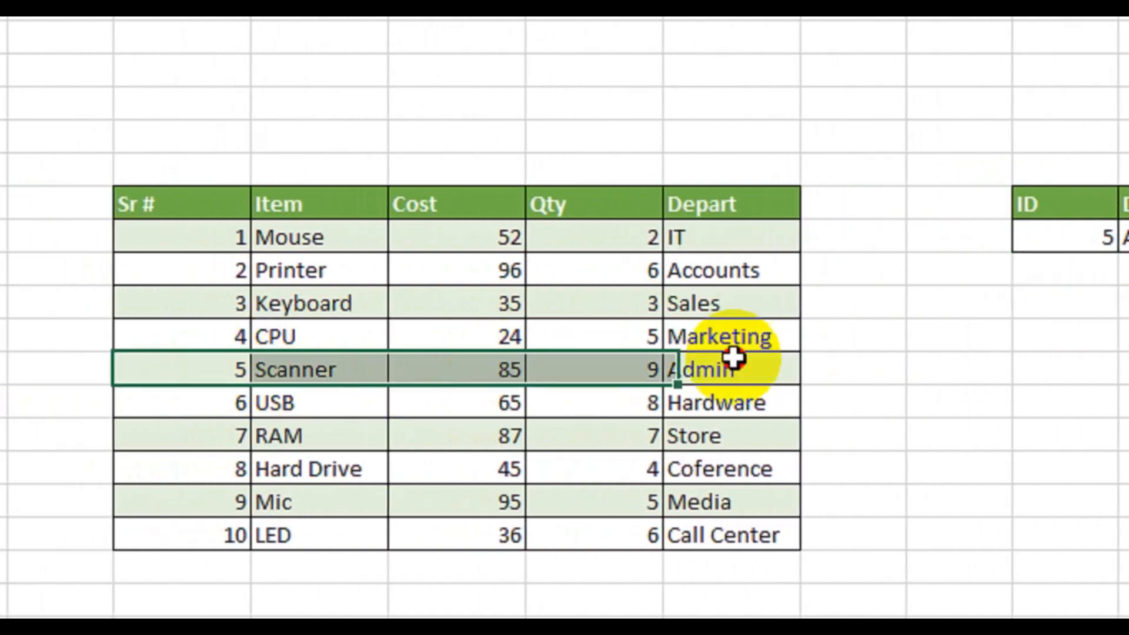
left_click_drag(733, 357, 801, 358)
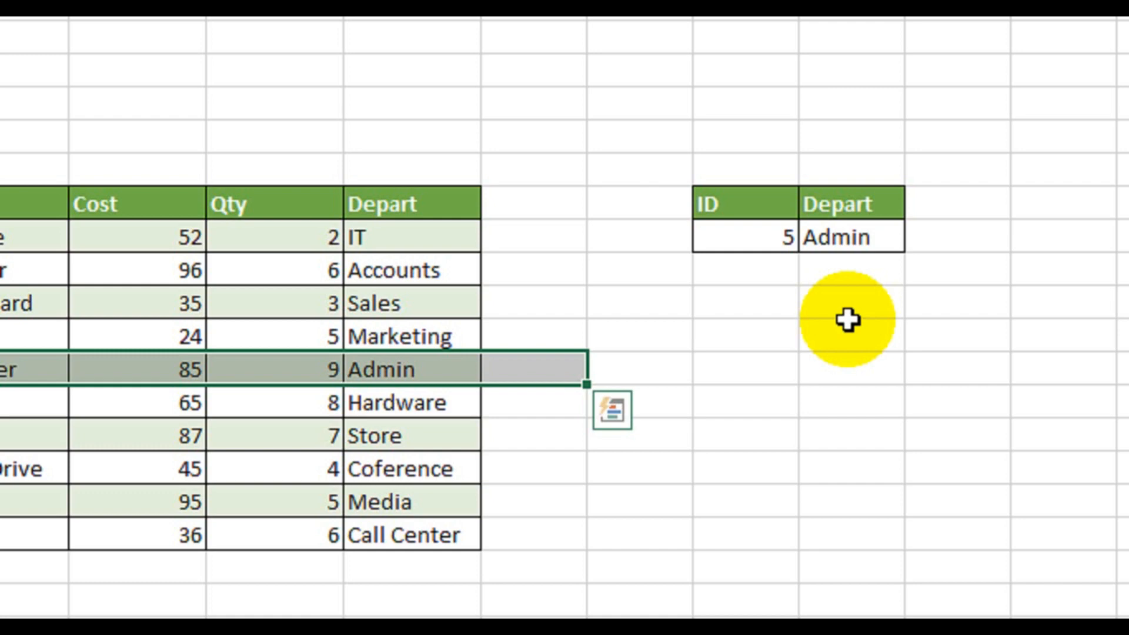
left_click(847, 321)
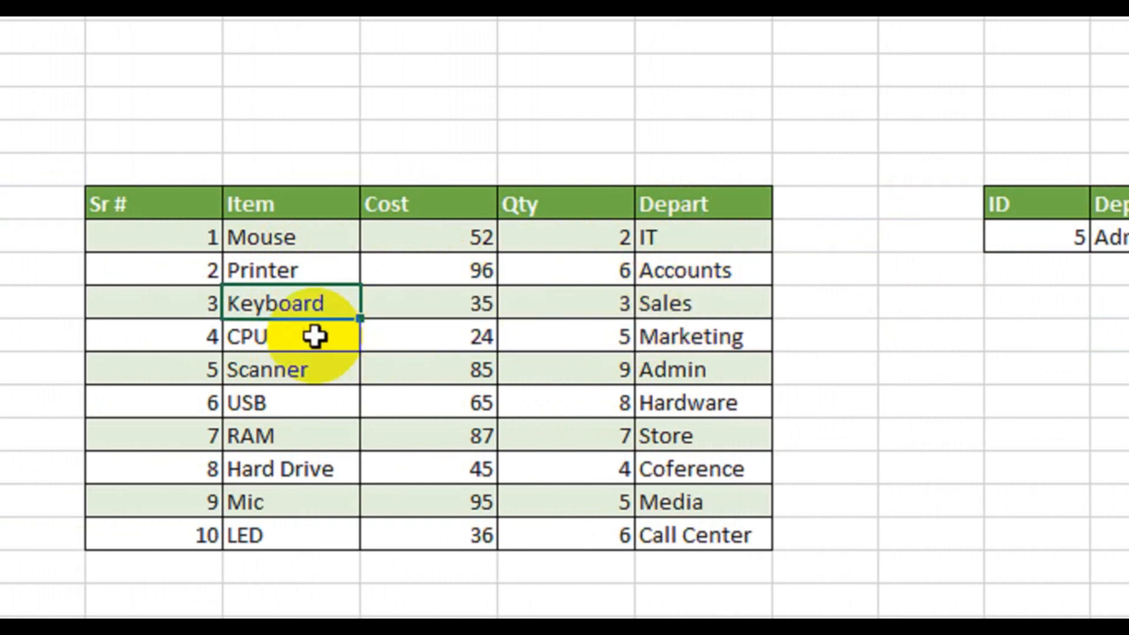
left_click(316, 336)
left_click(689, 338)
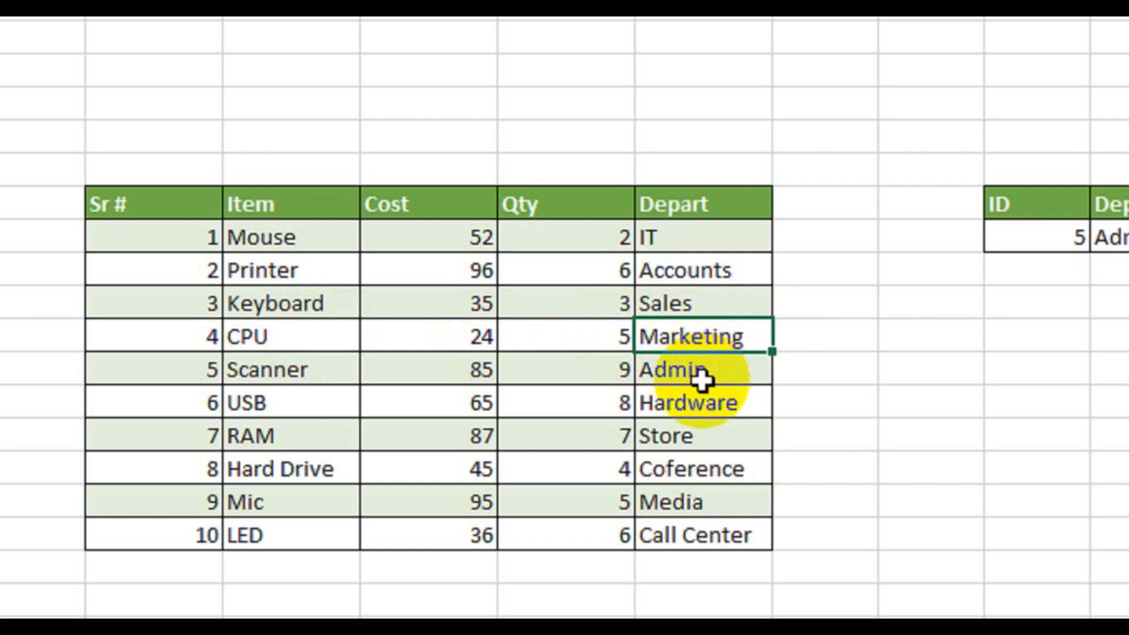
left_click(687, 370)
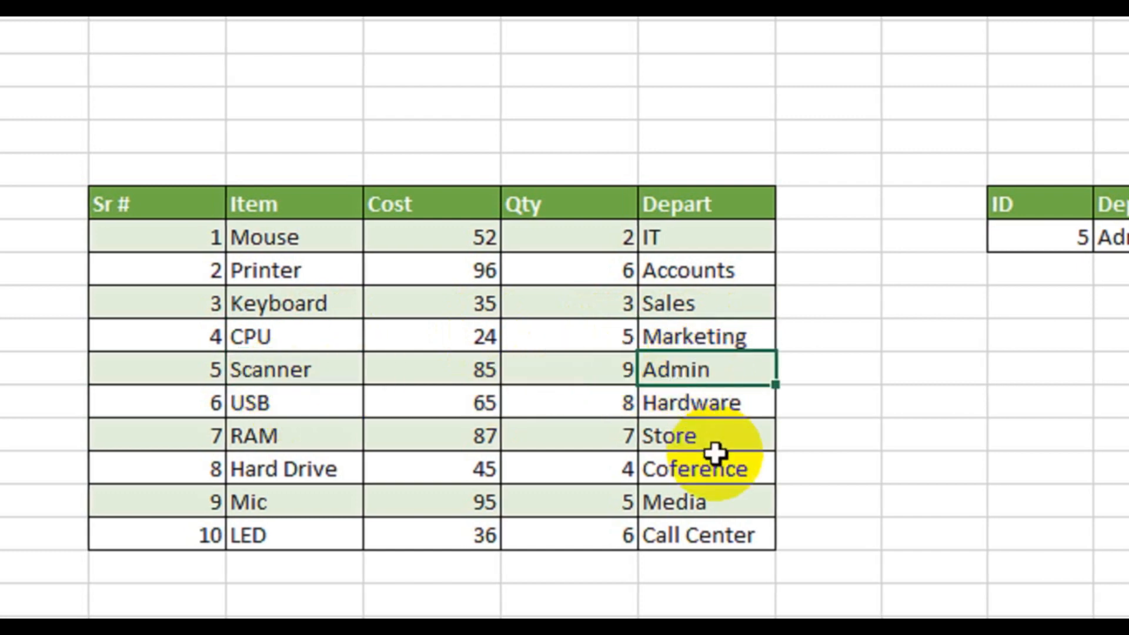
left_click(940, 404)
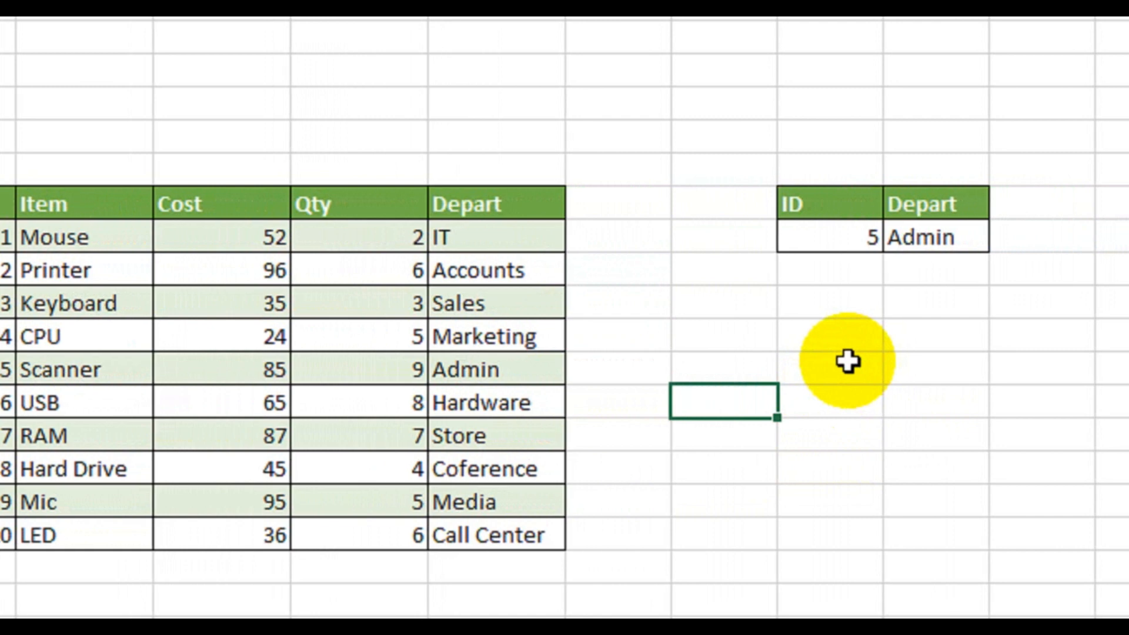
Step: Copy the ID and Depart headers of the lookup table into K11:L11 for a second lookup table
left_click_drag(837, 206, 934, 200)
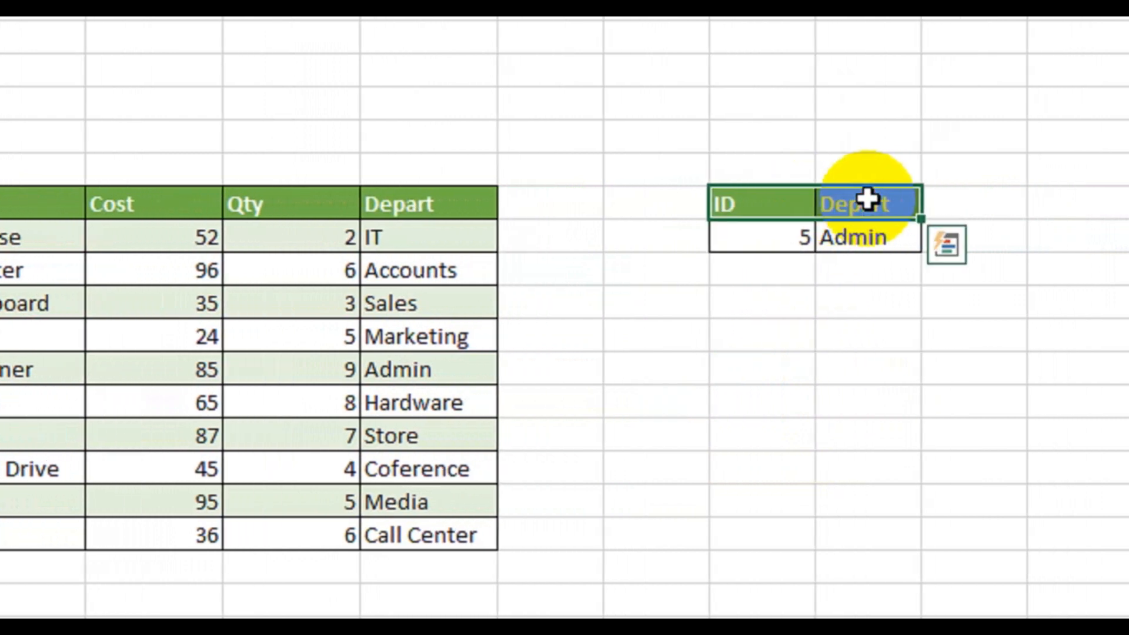
key("ctrl+c")
left_click(766, 329)
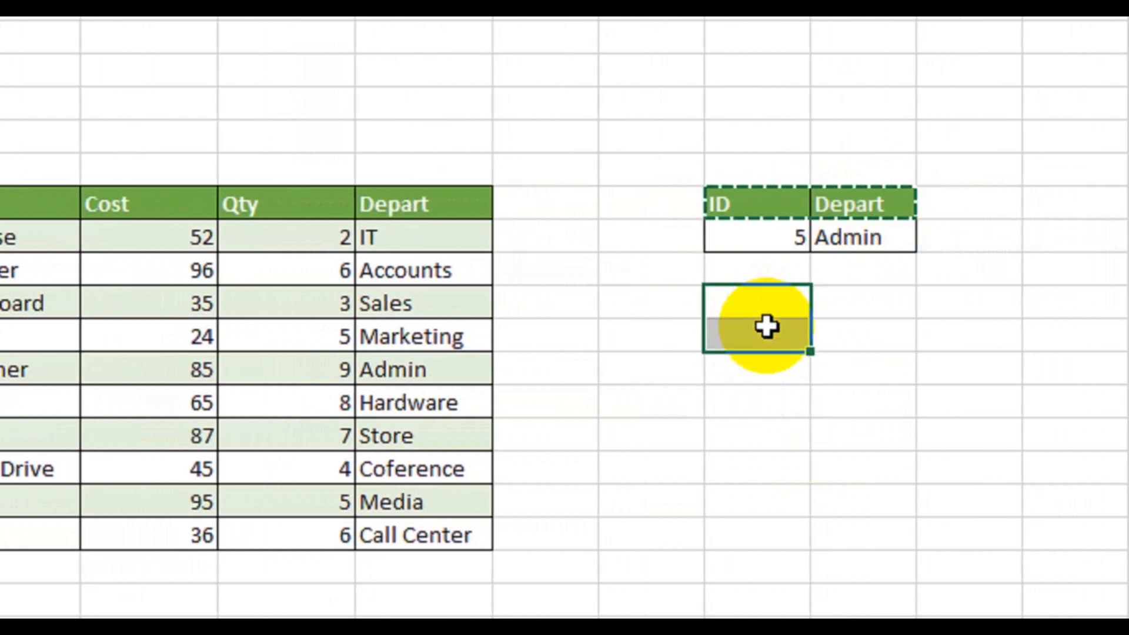
key("ctrl+v")
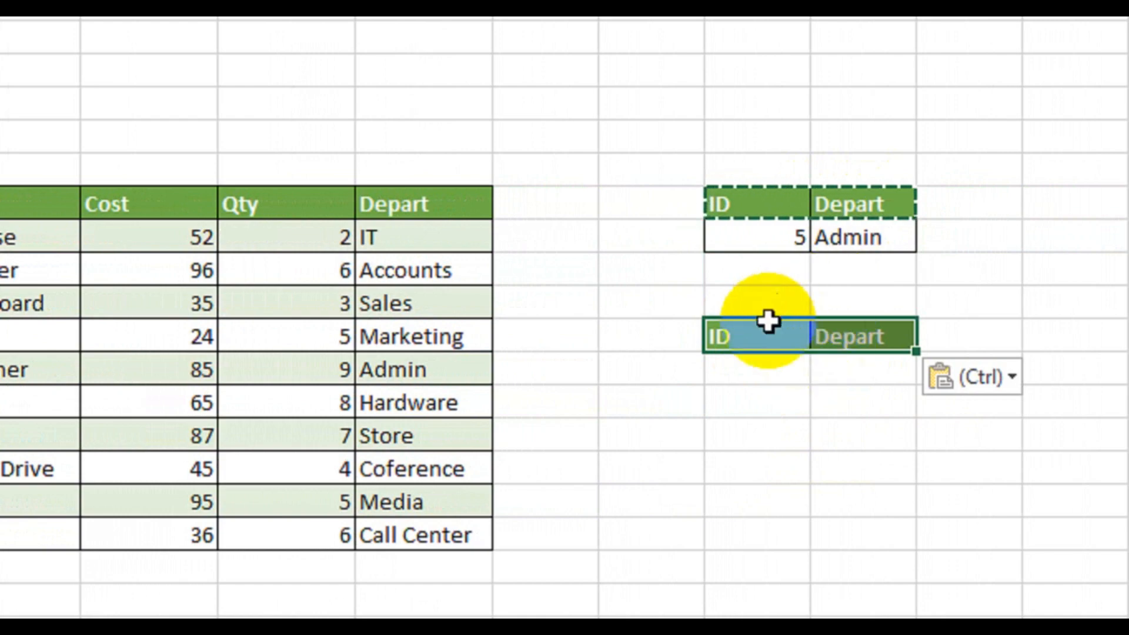
key("Escape")
Step: Apply All Borders to the copied headers and the blank cells beneath them, K11:L12
left_click_drag(764, 335, 868, 360)
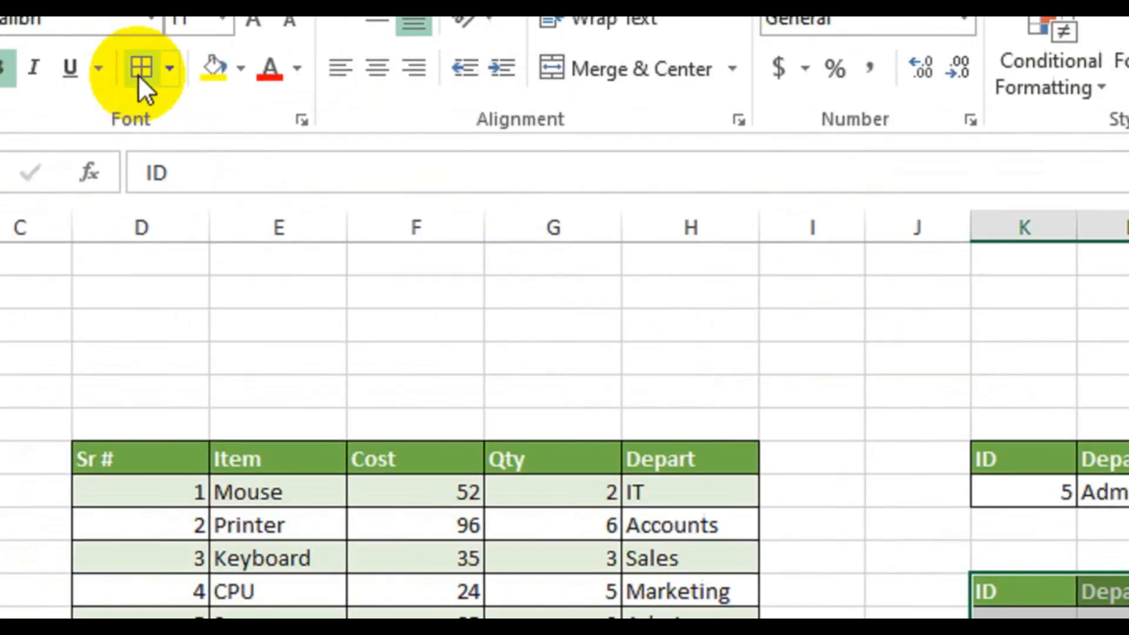
left_click(143, 83)
left_click(749, 467)
Step: Begin a VLOOKUP formula in the cell beneath the copied Depart header, with K12 as the lookup value
left_click(989, 385)
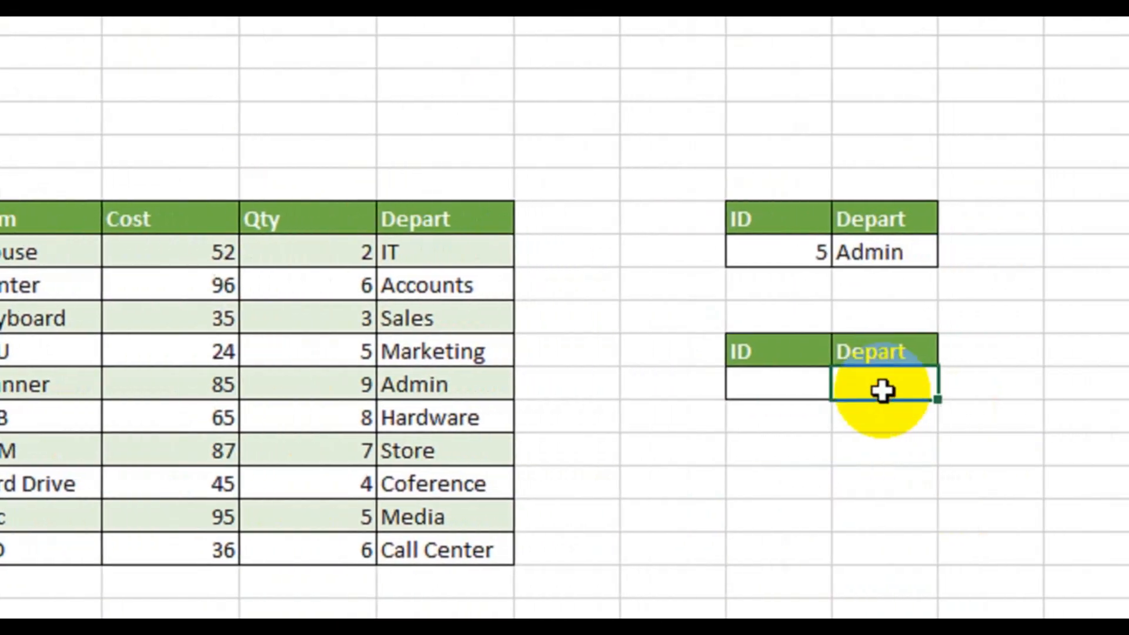
type("=vl")
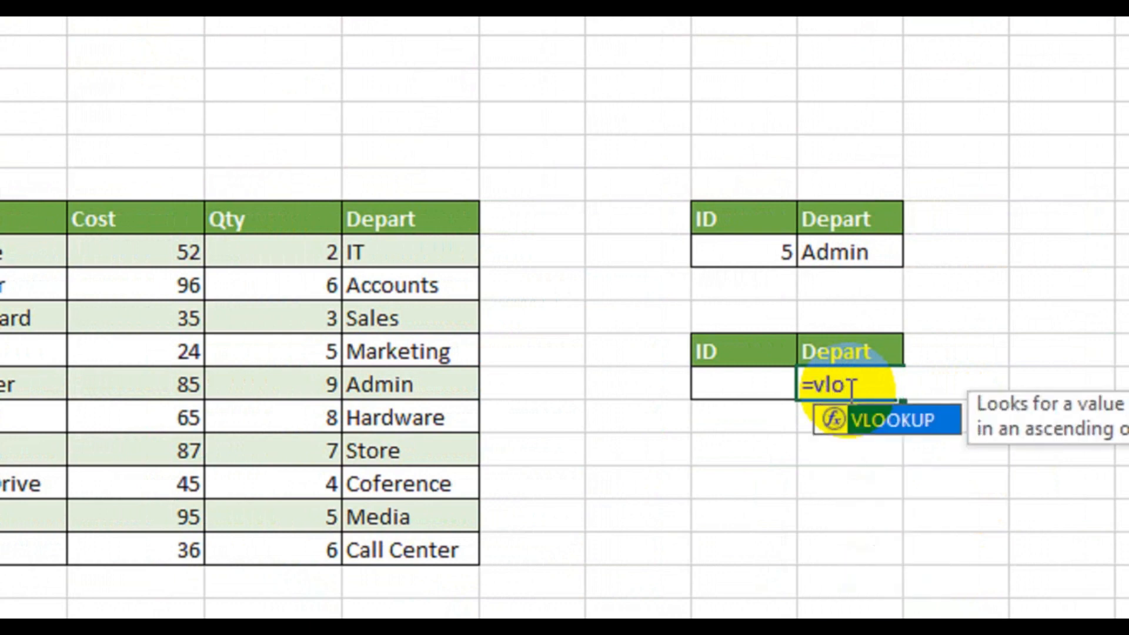
type("o")
key("Tab")
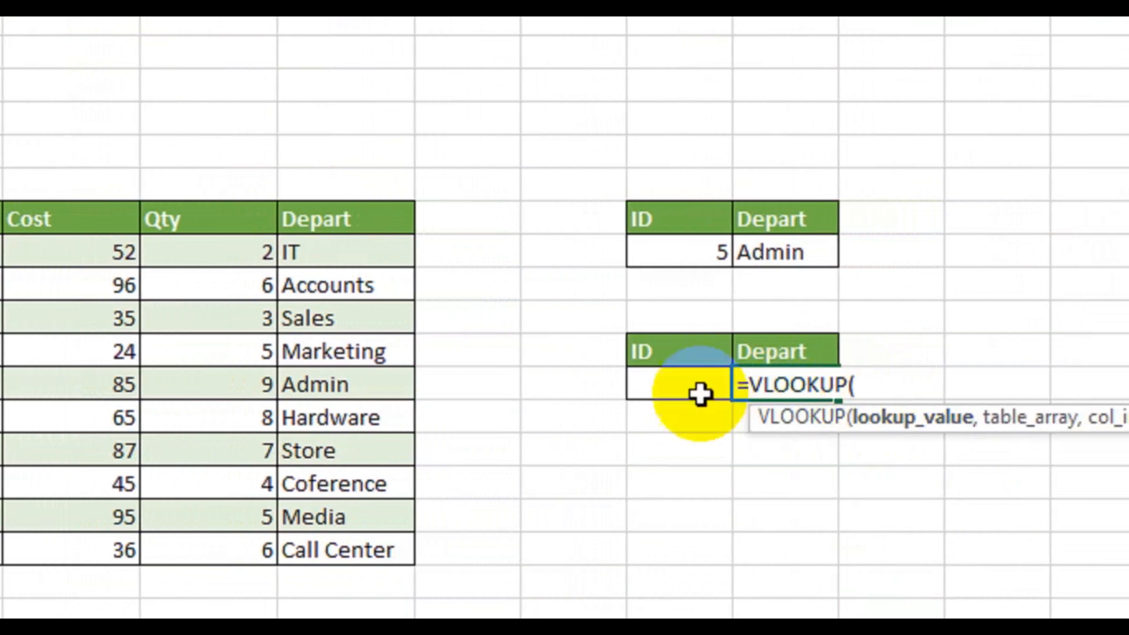
left_click(743, 388)
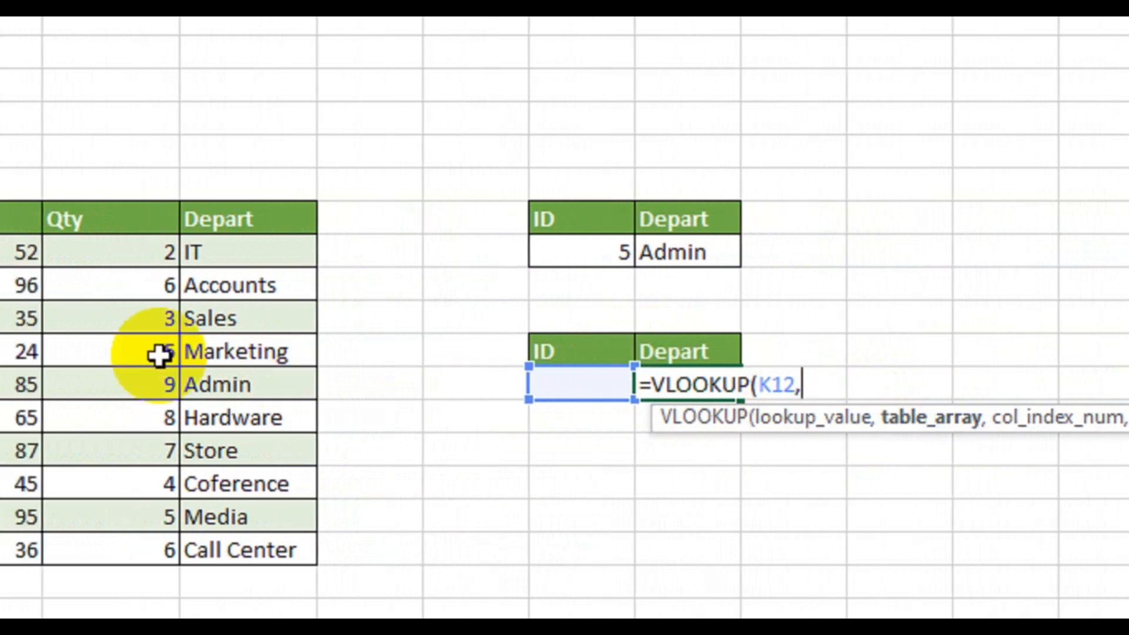
left_click(75, 221)
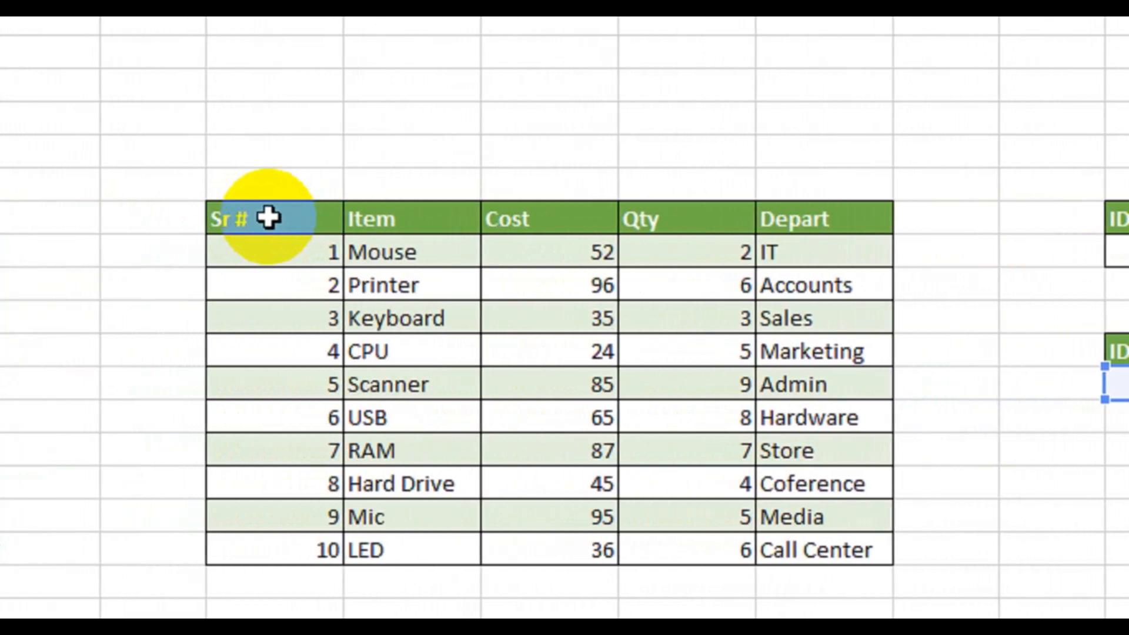
left_click_drag(281, 218, 831, 530)
key("Return")
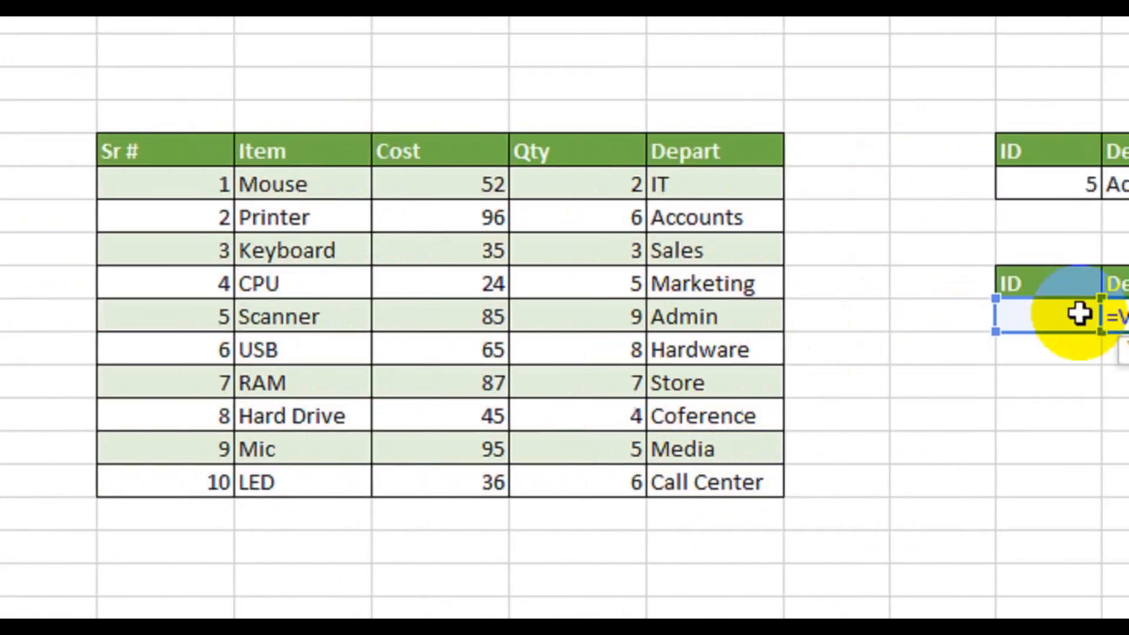
Step: Complete the VLOOKUP with table range E7:H17, column index 4 and 0 for an exact match
left_click_drag(267, 166, 698, 493)
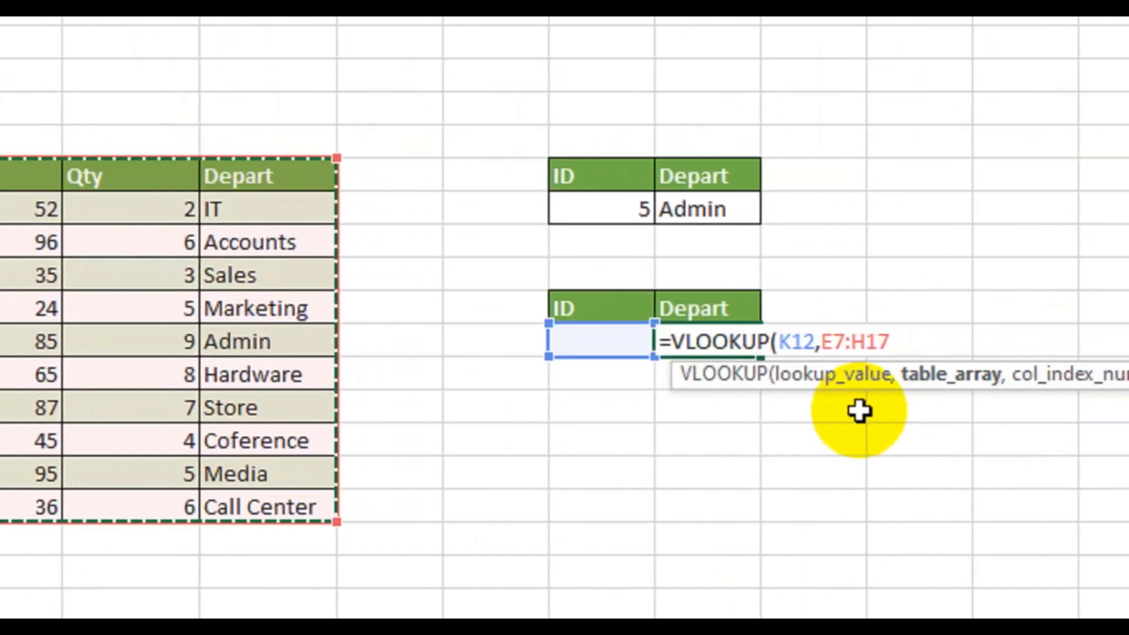
type(",")
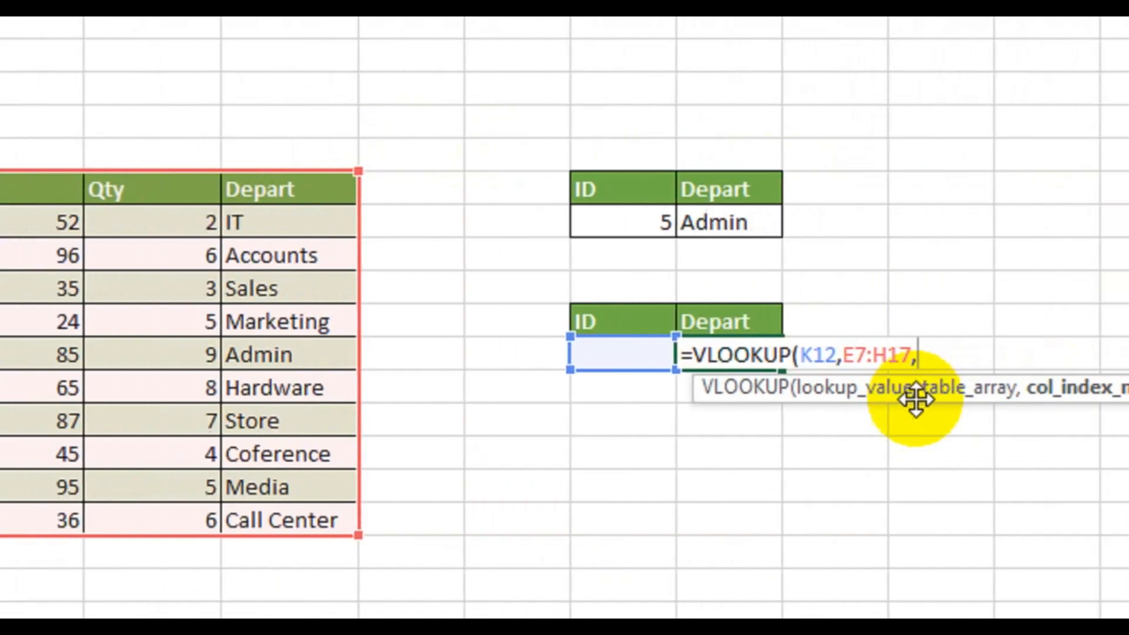
type("4")
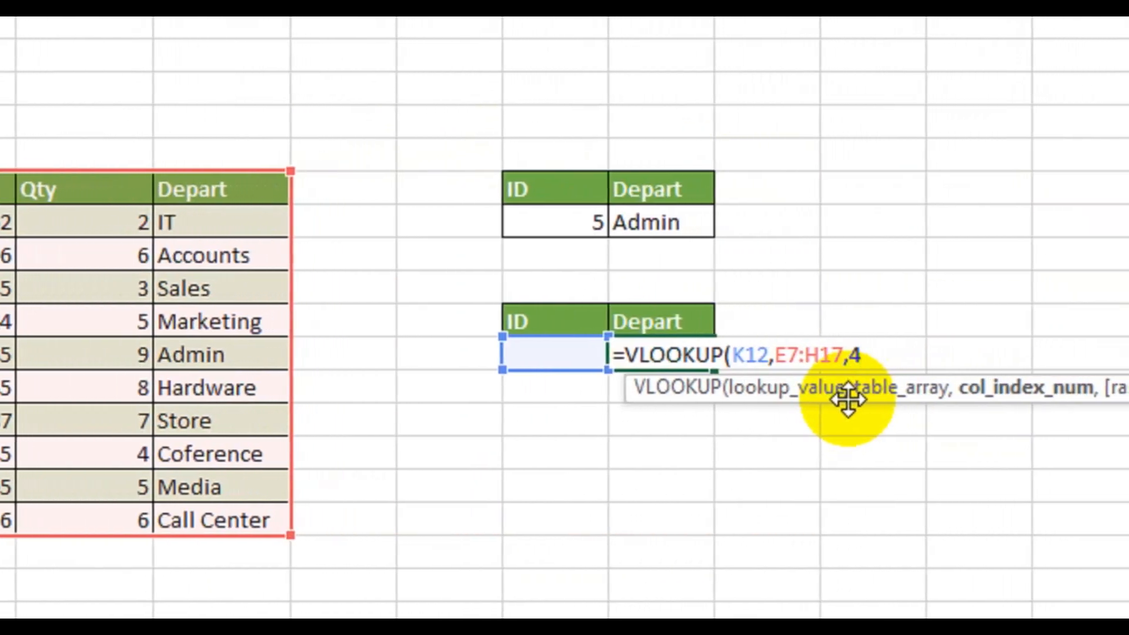
type(",")
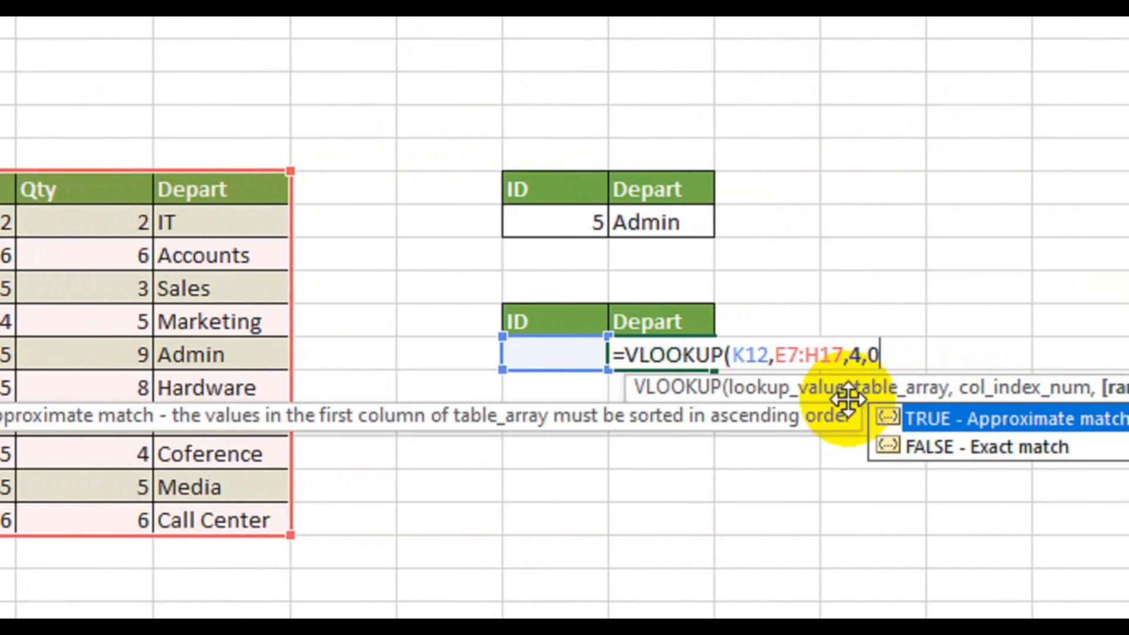
type("0)")
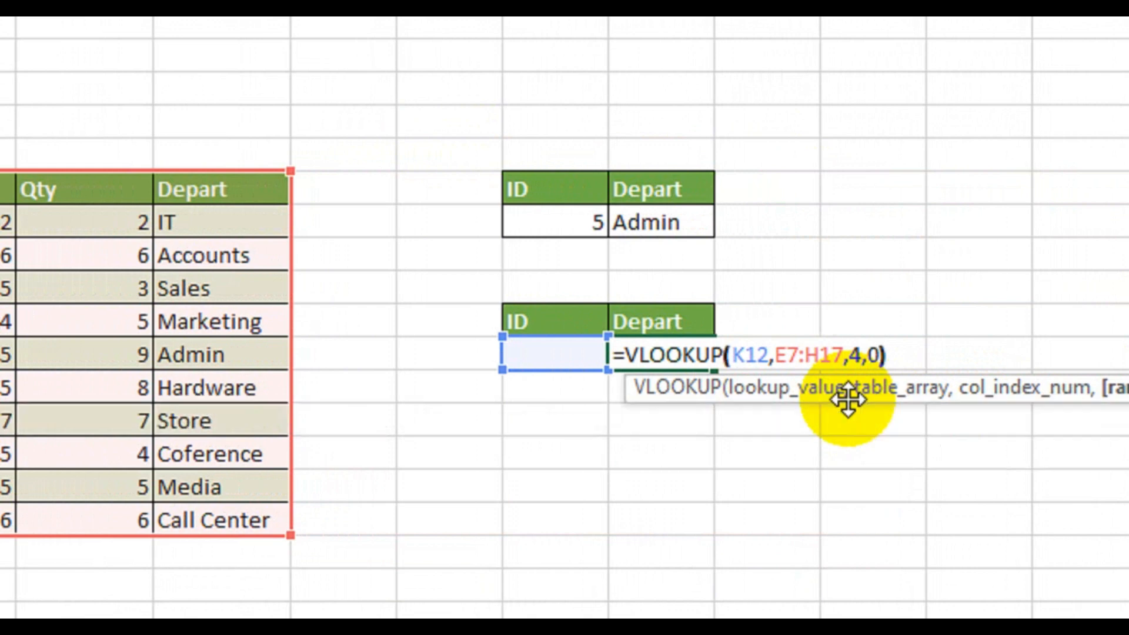
key("Return")
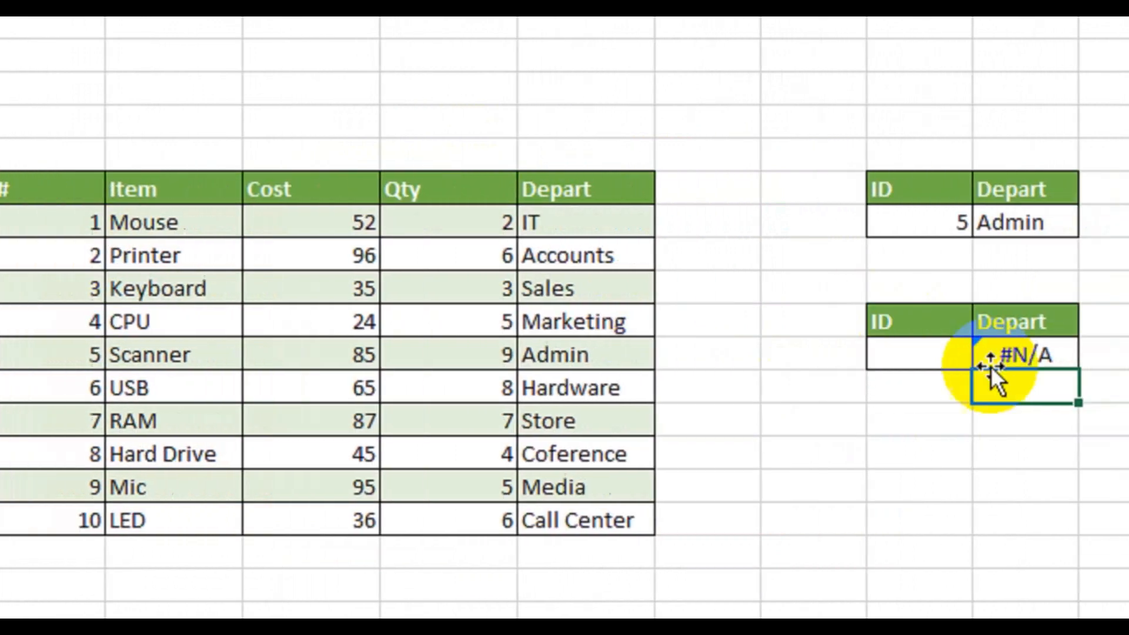
Step: Rename the copied ID header to Item and look up CPU beneath it, highlighting the CPU record from Item to Depart
left_click(947, 364)
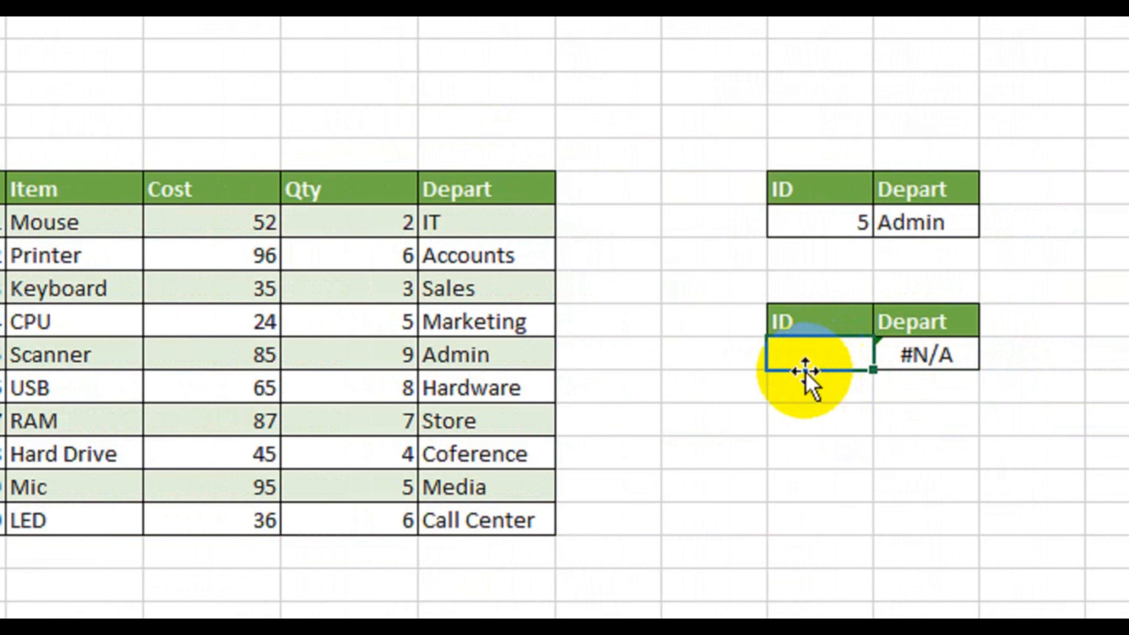
left_click(820, 324)
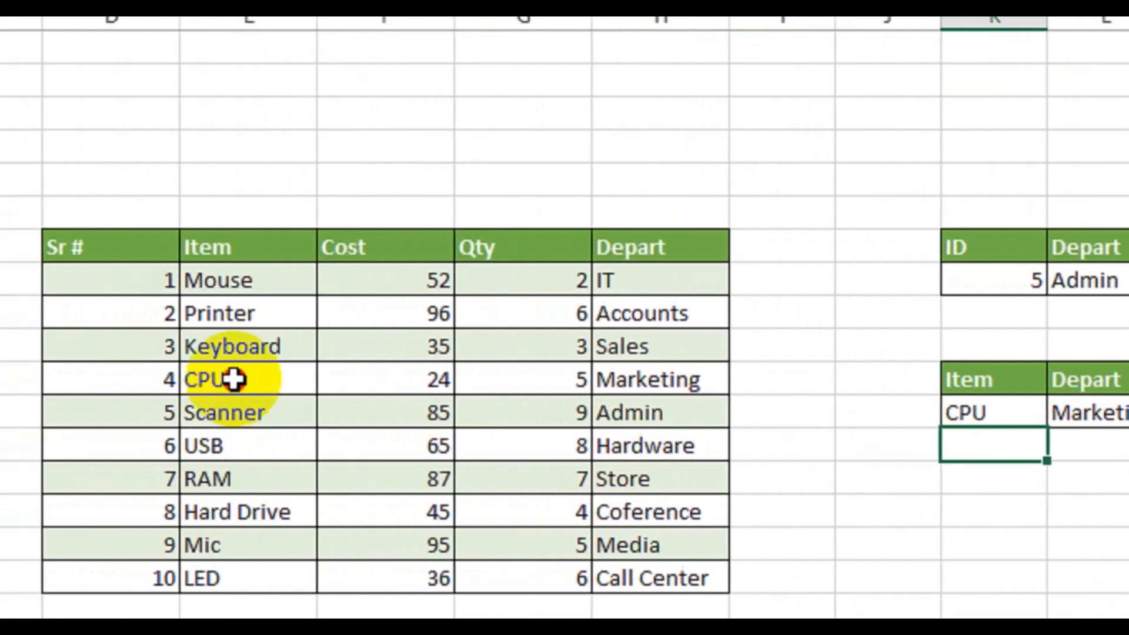
left_click_drag(232, 379, 663, 380)
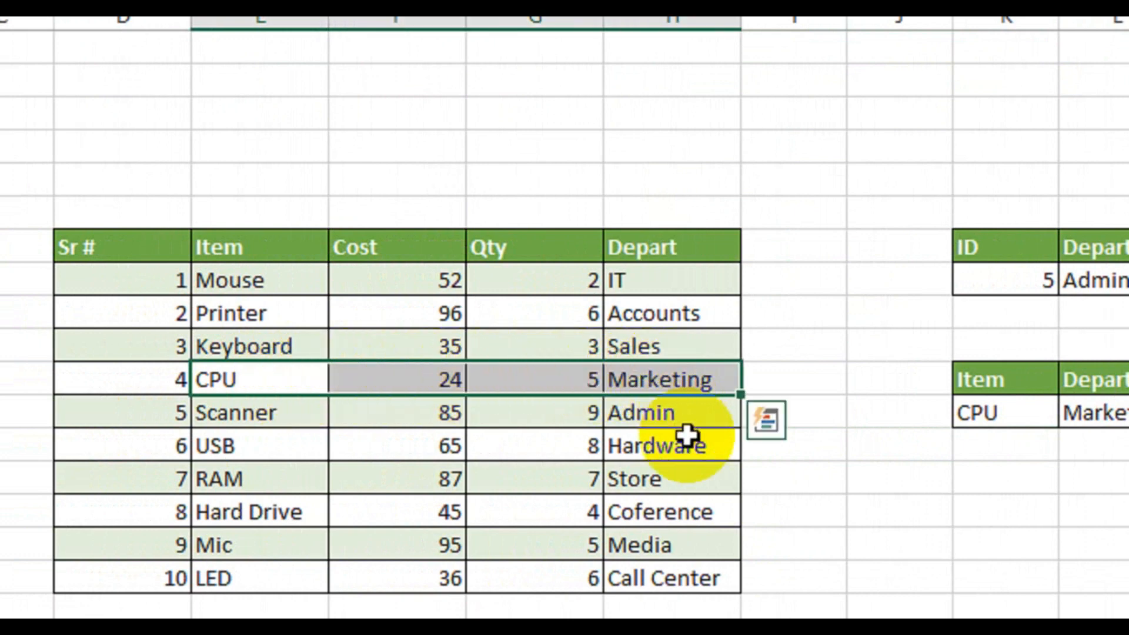
Step: Test the item lookup with RAM and with LED, and highlight the LED record in the data table
left_click(979, 415)
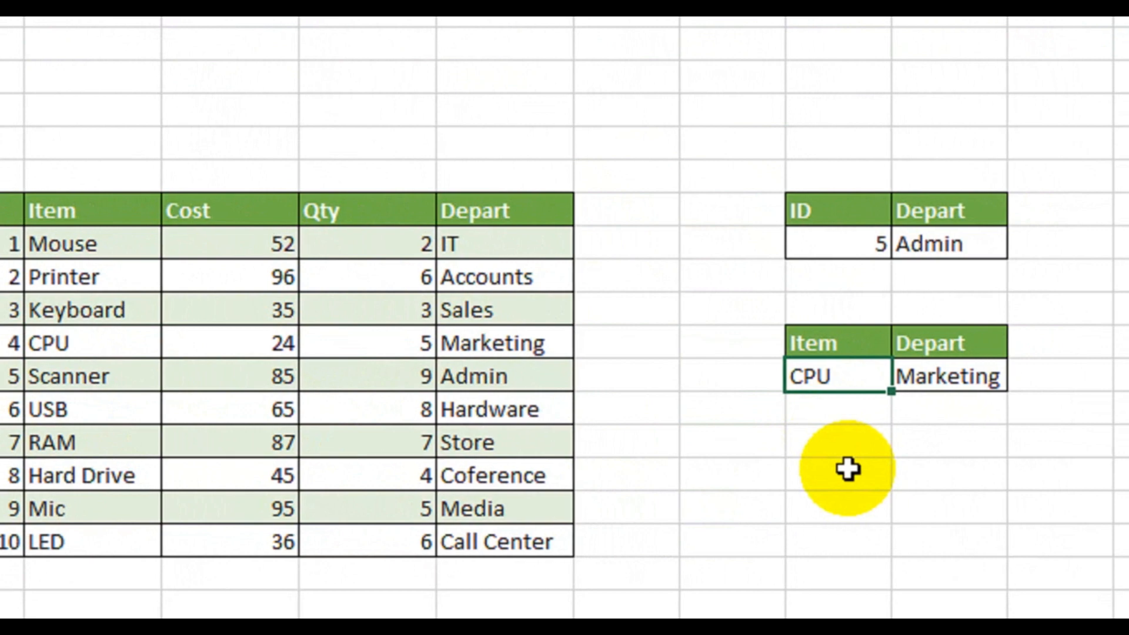
key("Return")
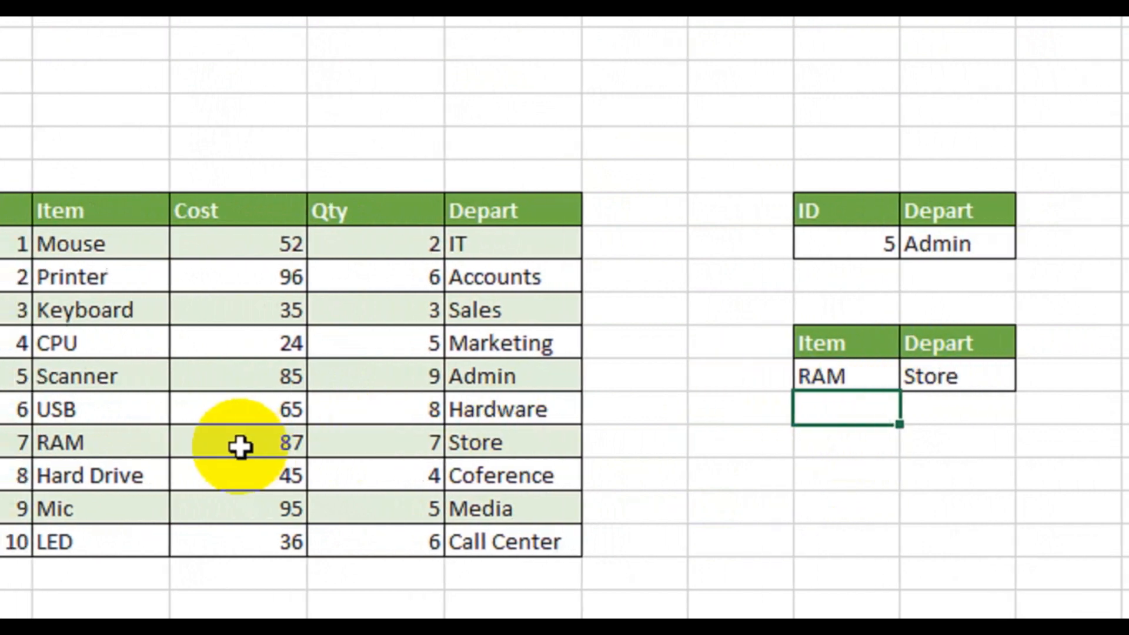
left_click(905, 378)
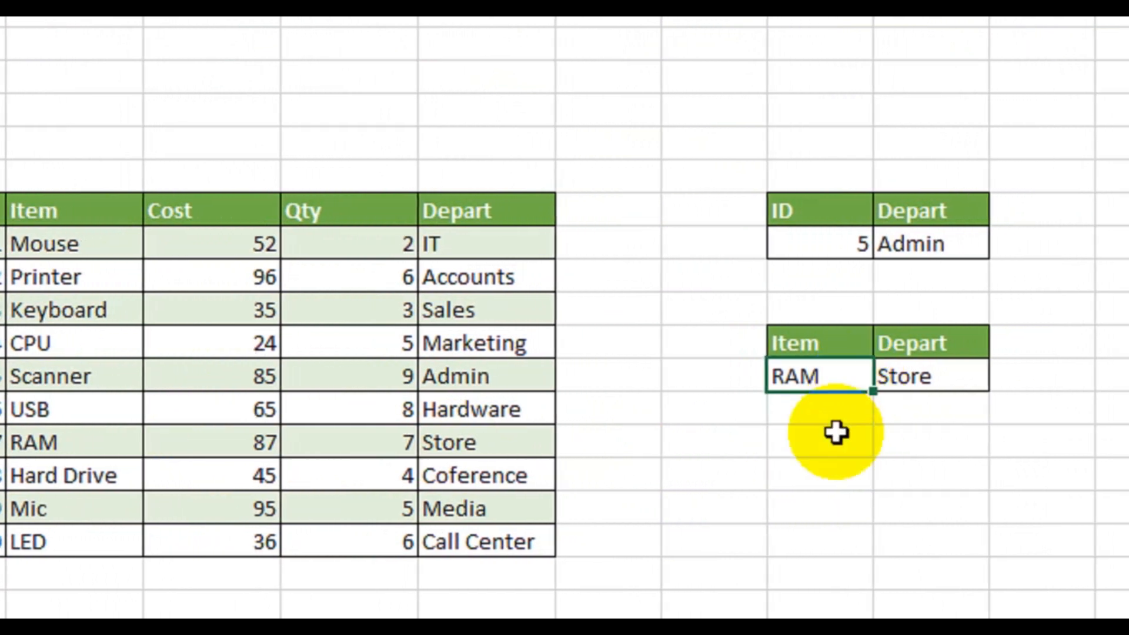
key("Return")
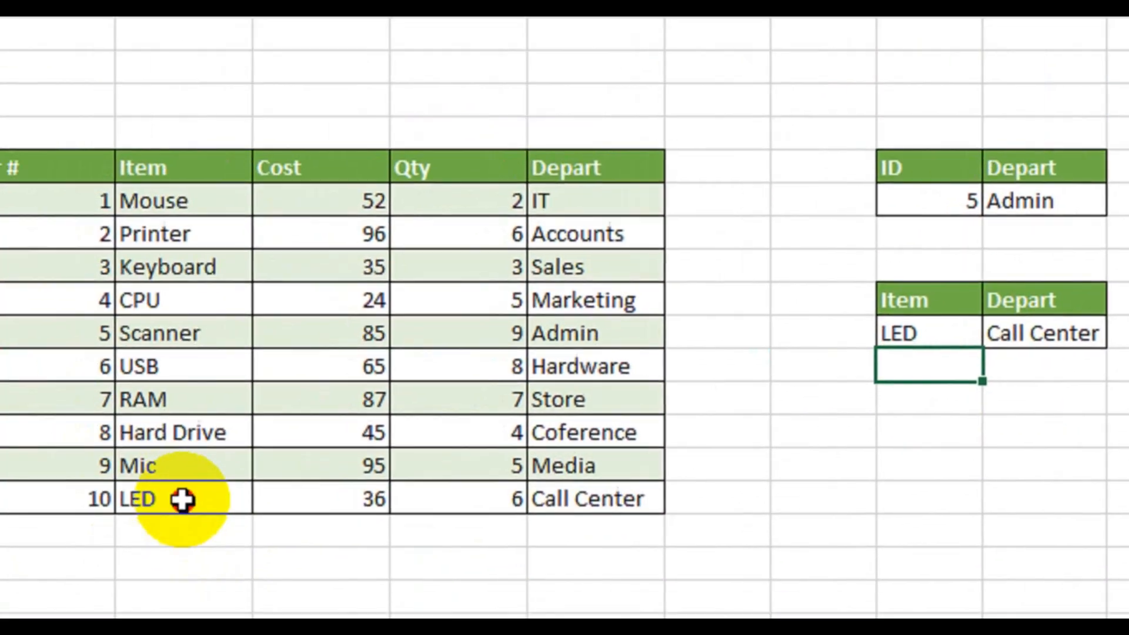
left_click_drag(182, 499, 650, 471)
Step: Compare the two lookup ranges by selecting the whole data table and the part starting at the Item column
left_click(860, 223)
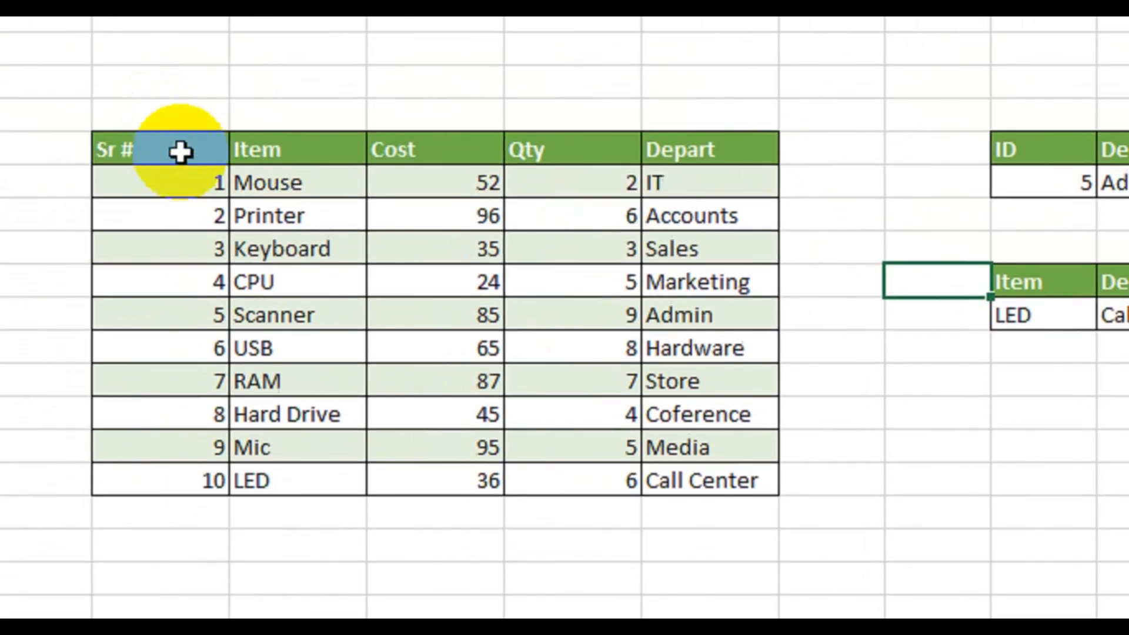
left_click_drag(64, 91, 621, 402)
left_click_drag(394, 168, 758, 488)
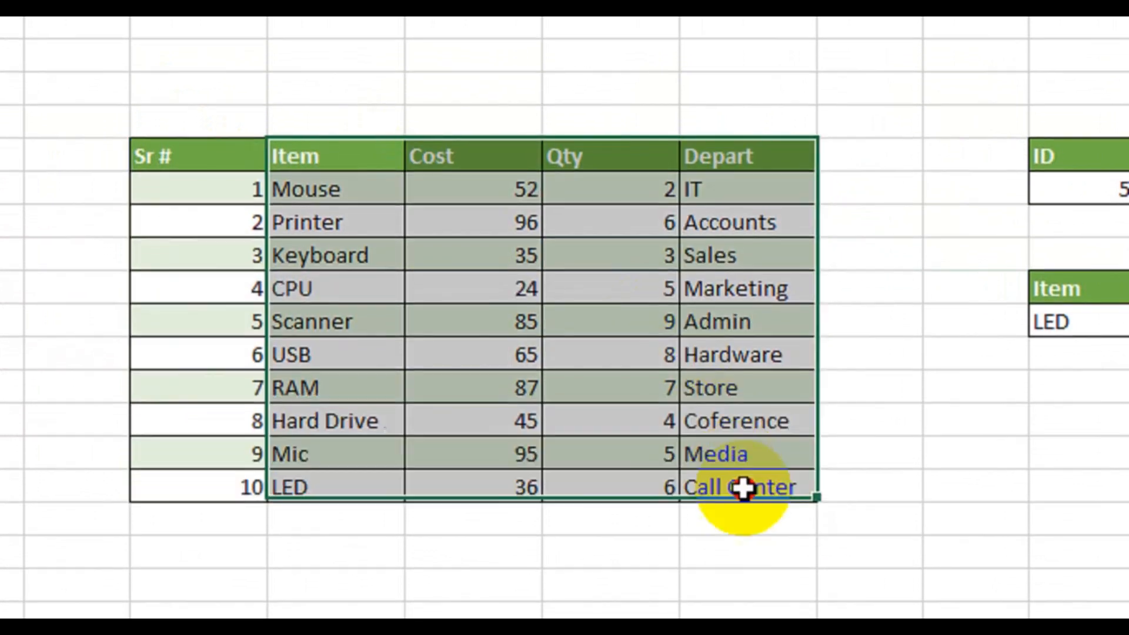
Step: Examine the Depart column as a possible lookup key, comparing the Marketing entry with its CPU item and the Admin entry
left_click(998, 434)
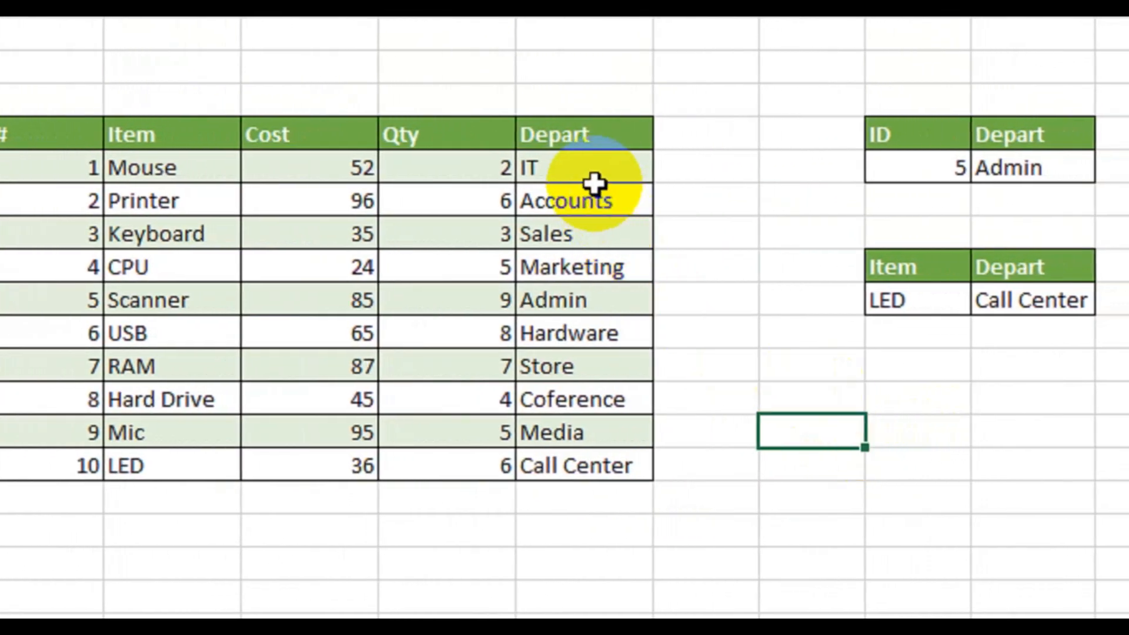
left_click_drag(594, 168, 599, 404)
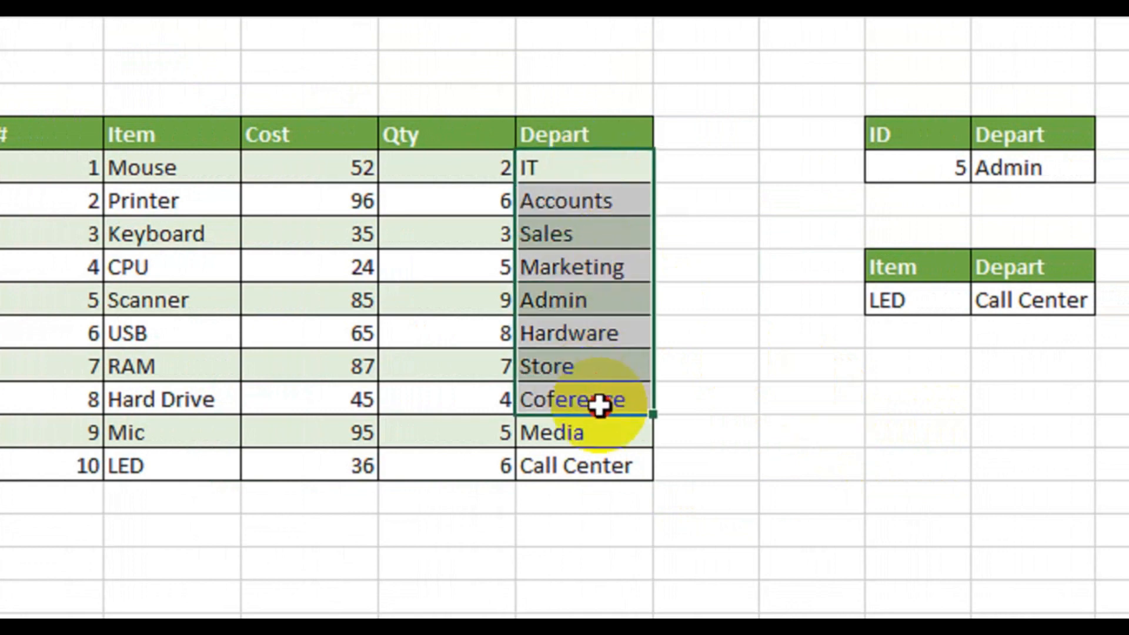
left_click(596, 268)
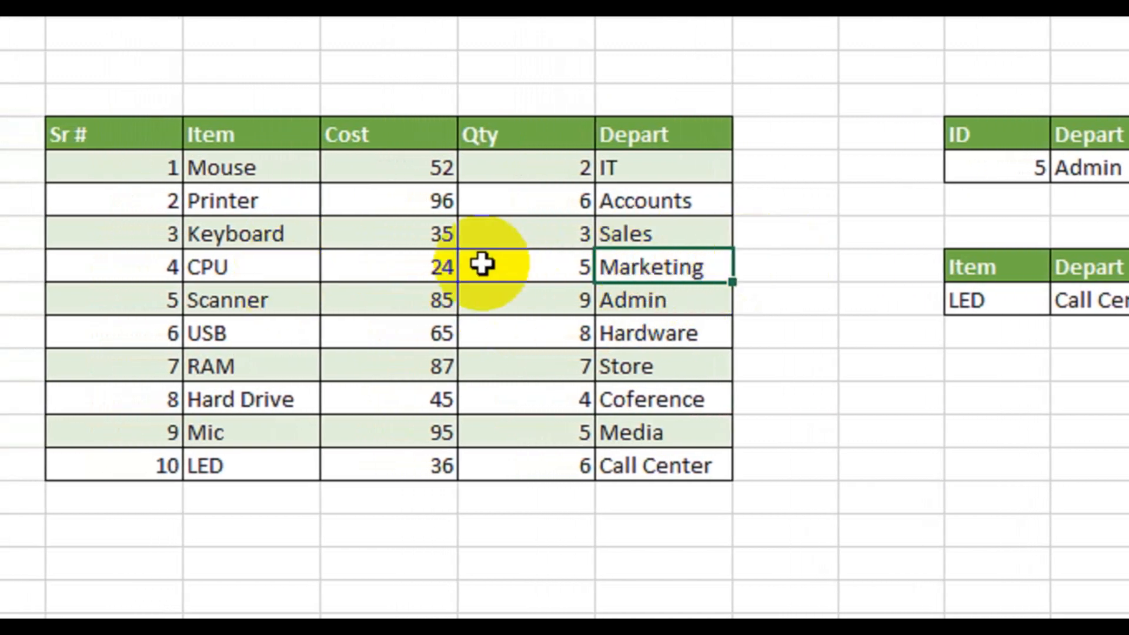
left_click(269, 261)
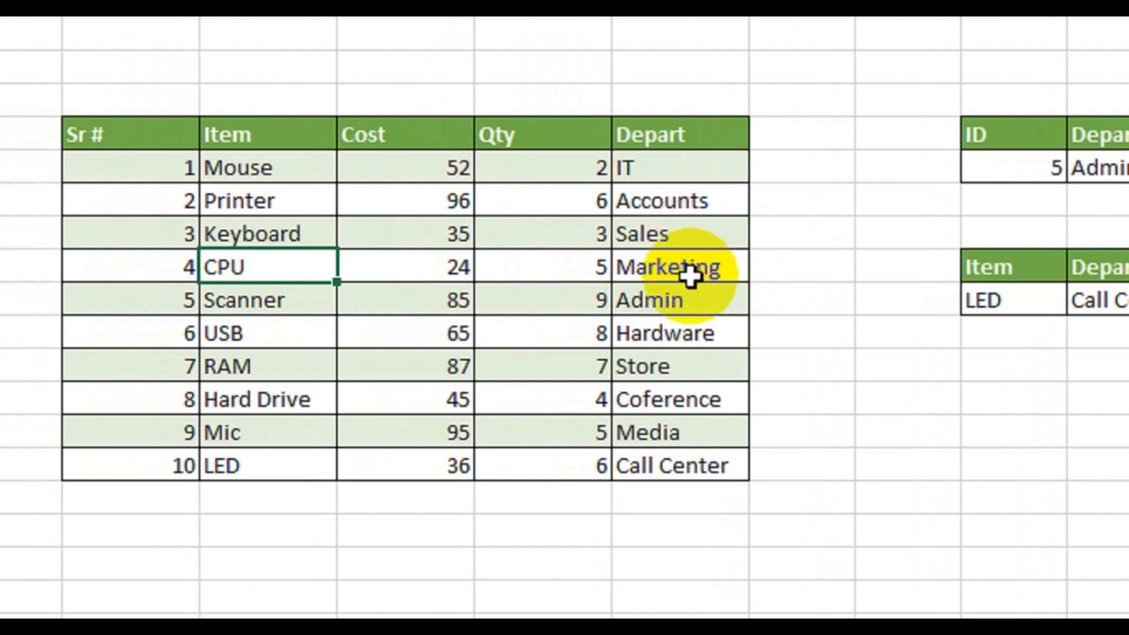
left_click(695, 303)
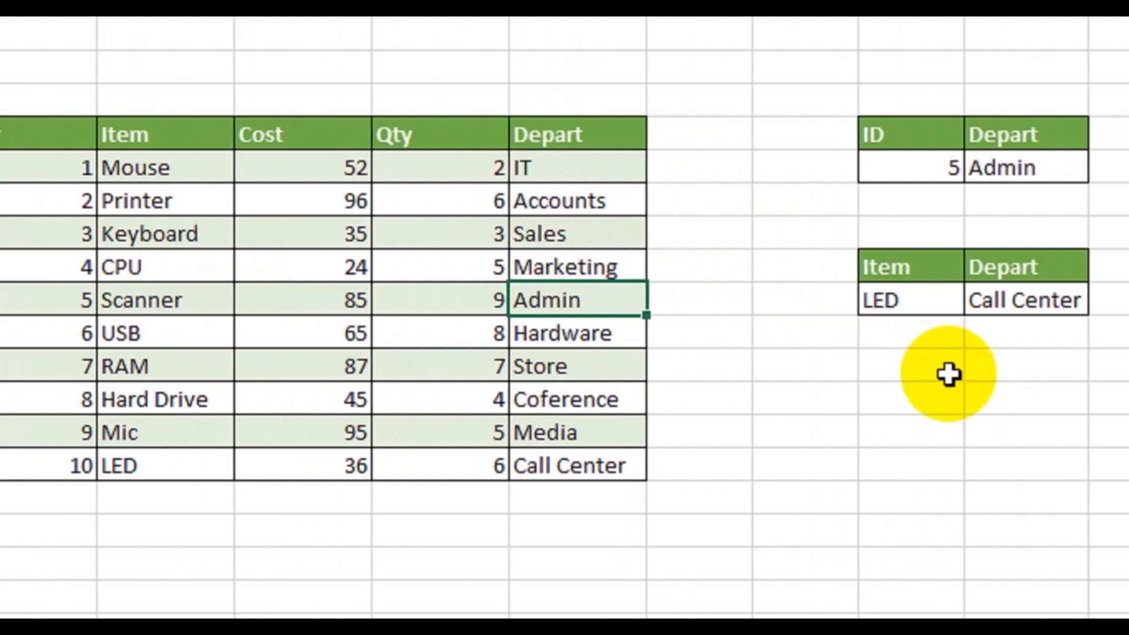
Step: Copy the Item and Depart headers to K15:L15 below the item lookup, and add borders to them and the empty row beneath
left_click_drag(909, 275, 1010, 269)
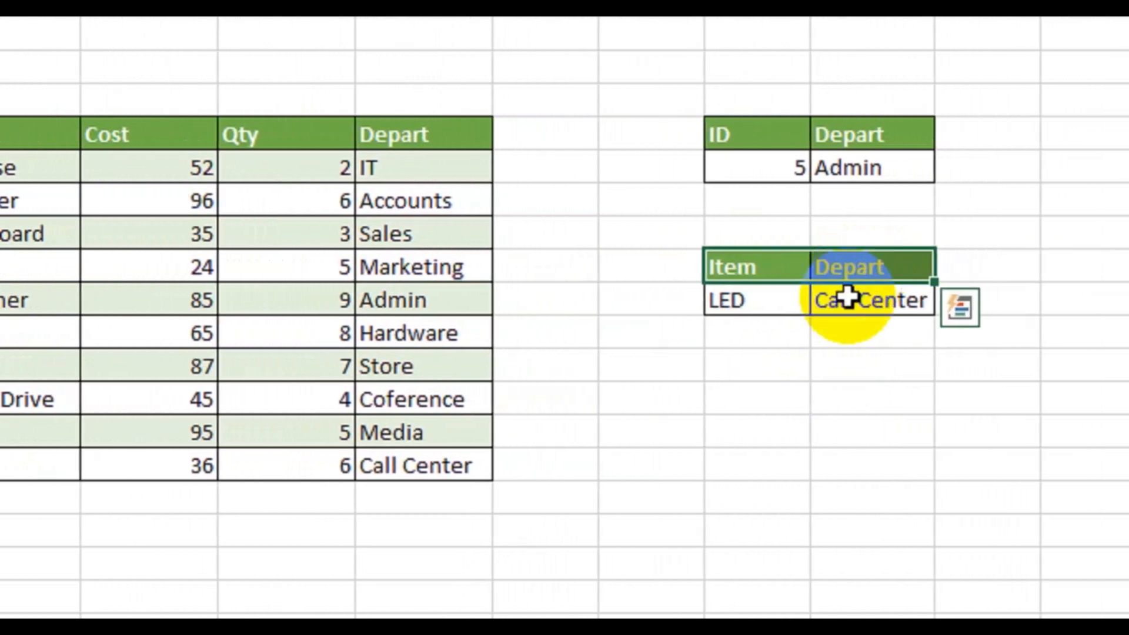
key("ctrl+c")
left_click(786, 389)
key("ctrl+v")
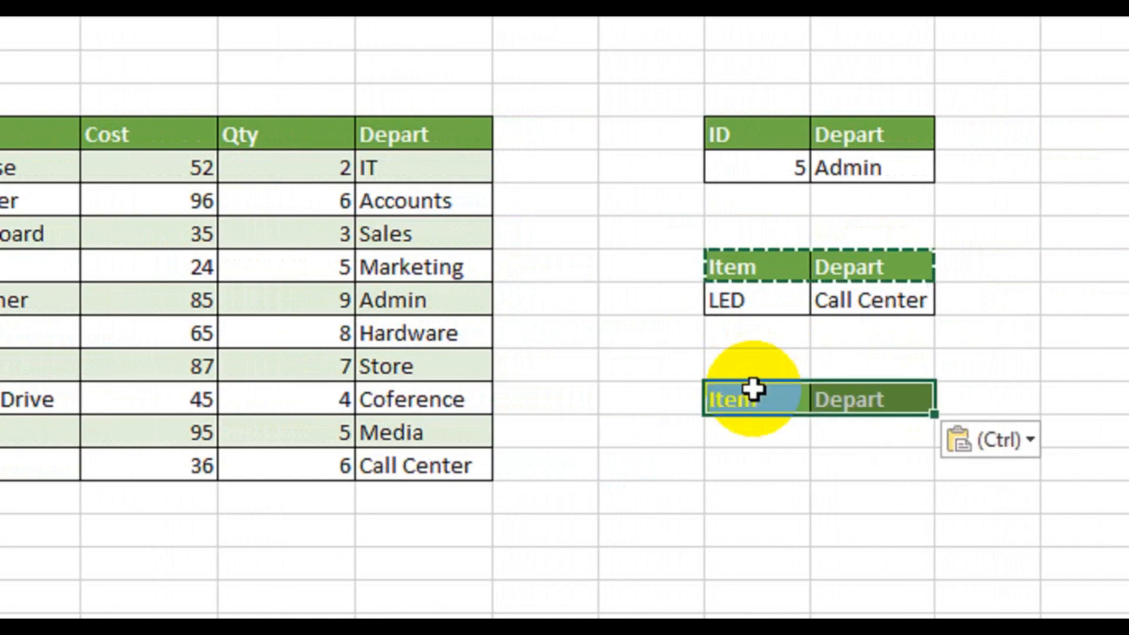
key("Escape")
left_click_drag(799, 435, 841, 432)
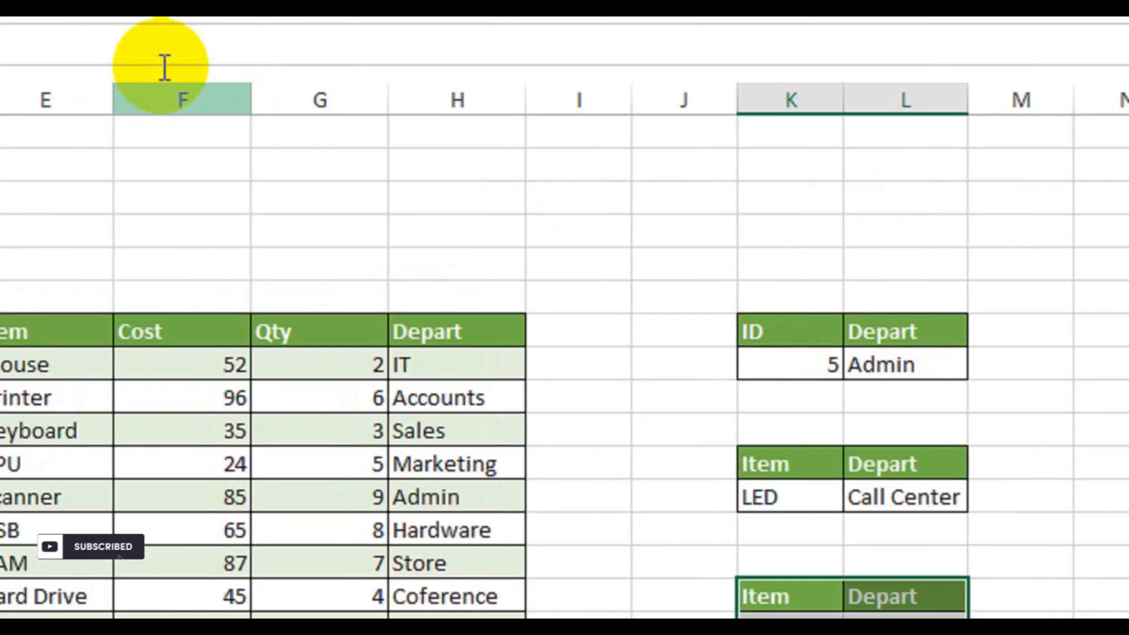
left_click(151, 118)
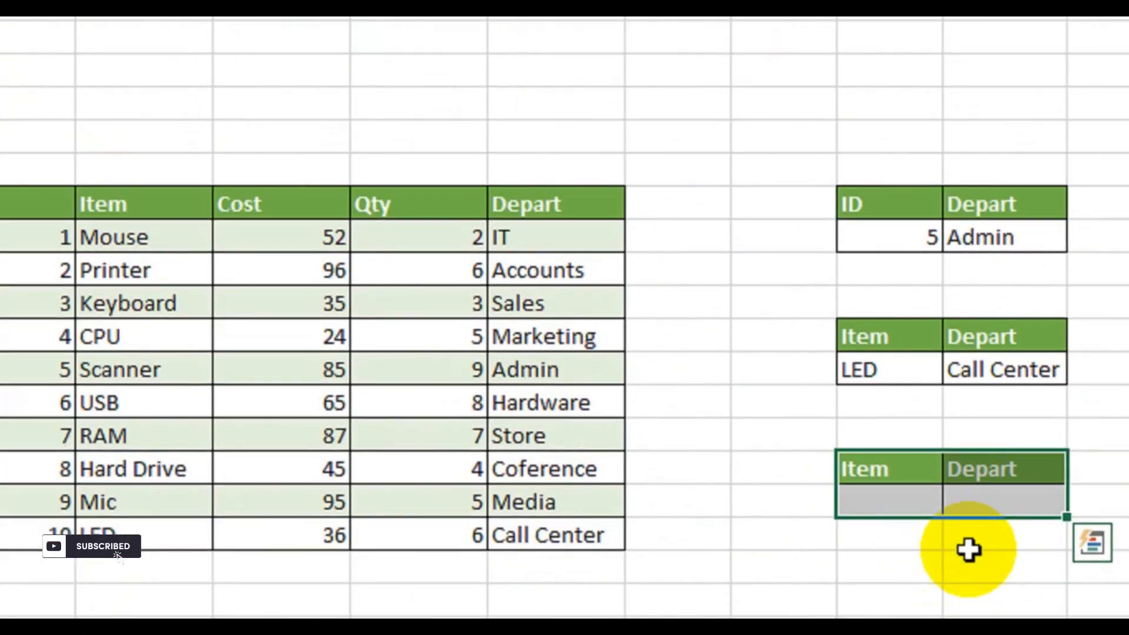
Step: Rename the copied headers to Depart and Item, and widen column K slightly
left_click(902, 468)
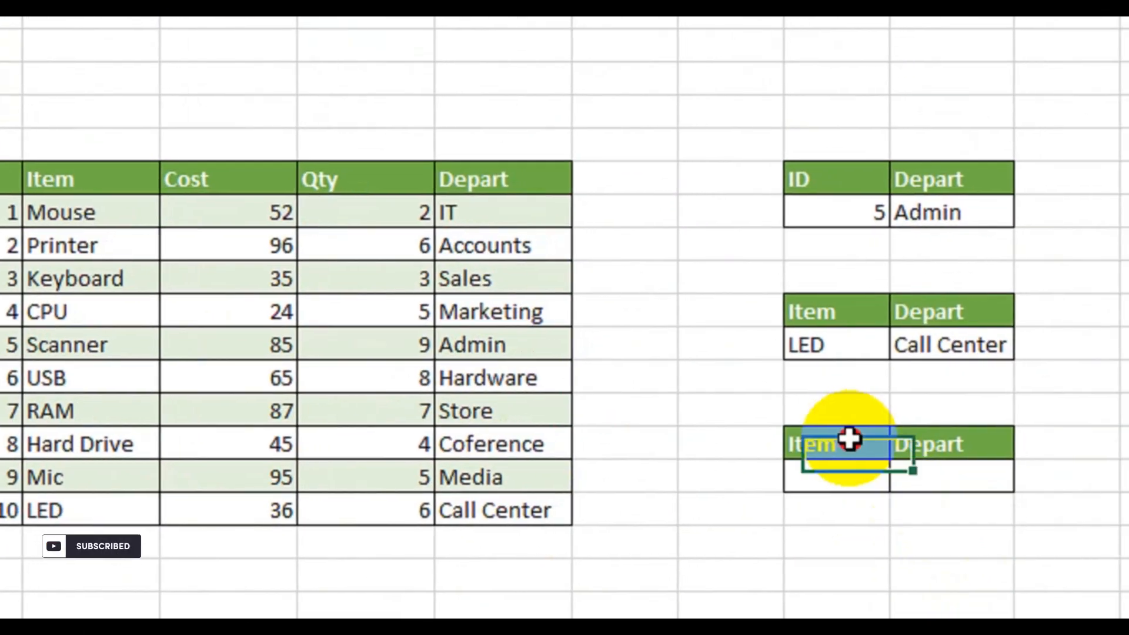
type("De")
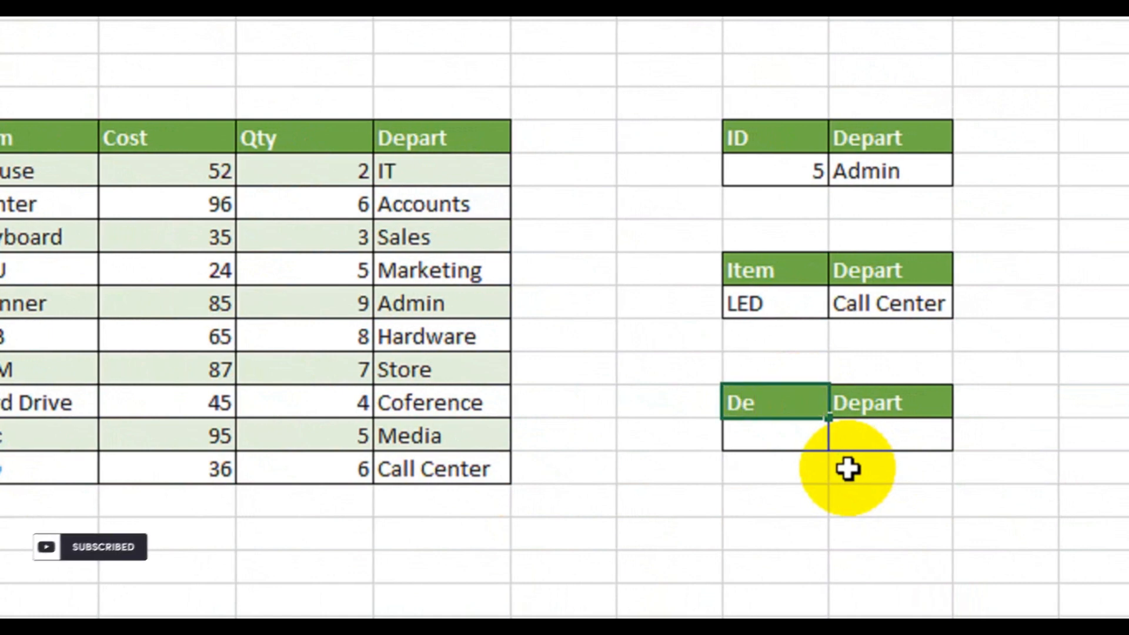
type("part")
key("Tab")
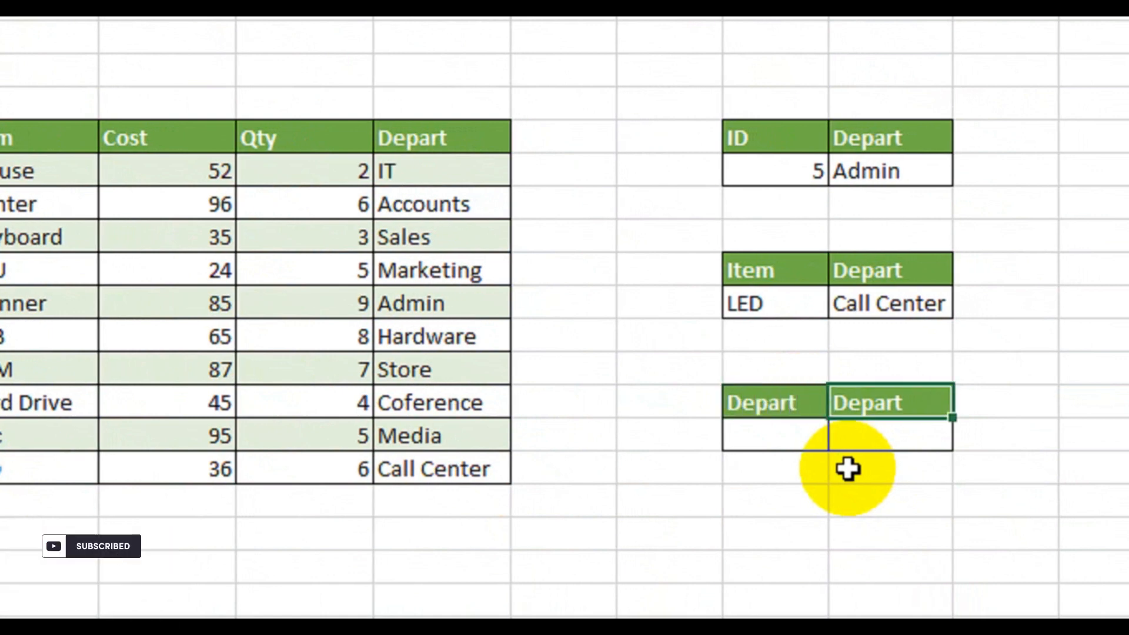
type("Item")
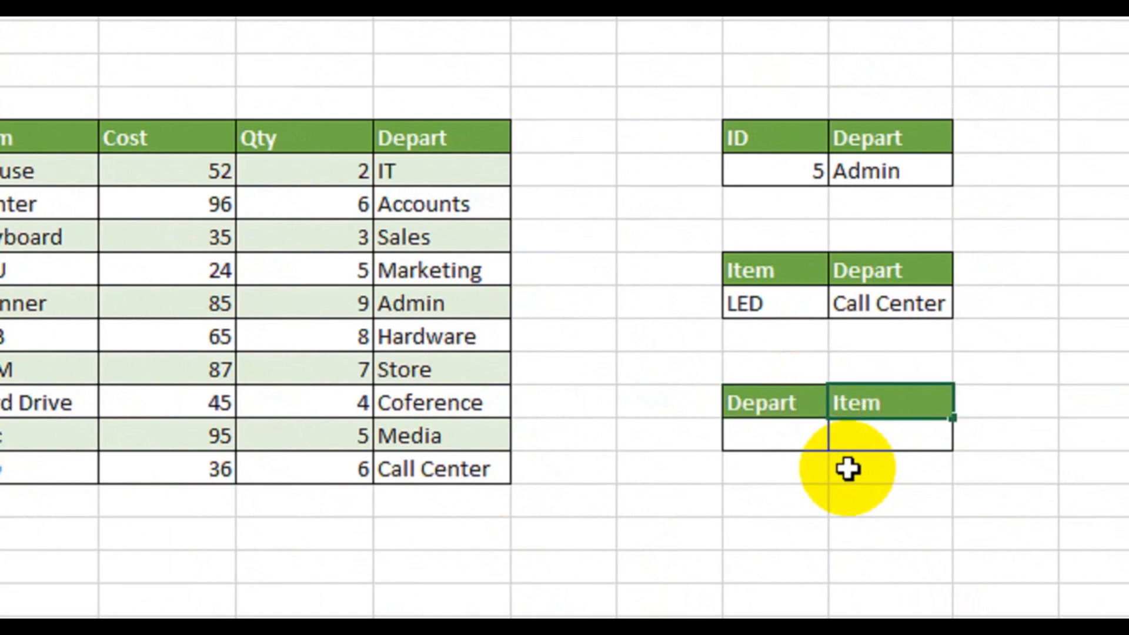
key("Return")
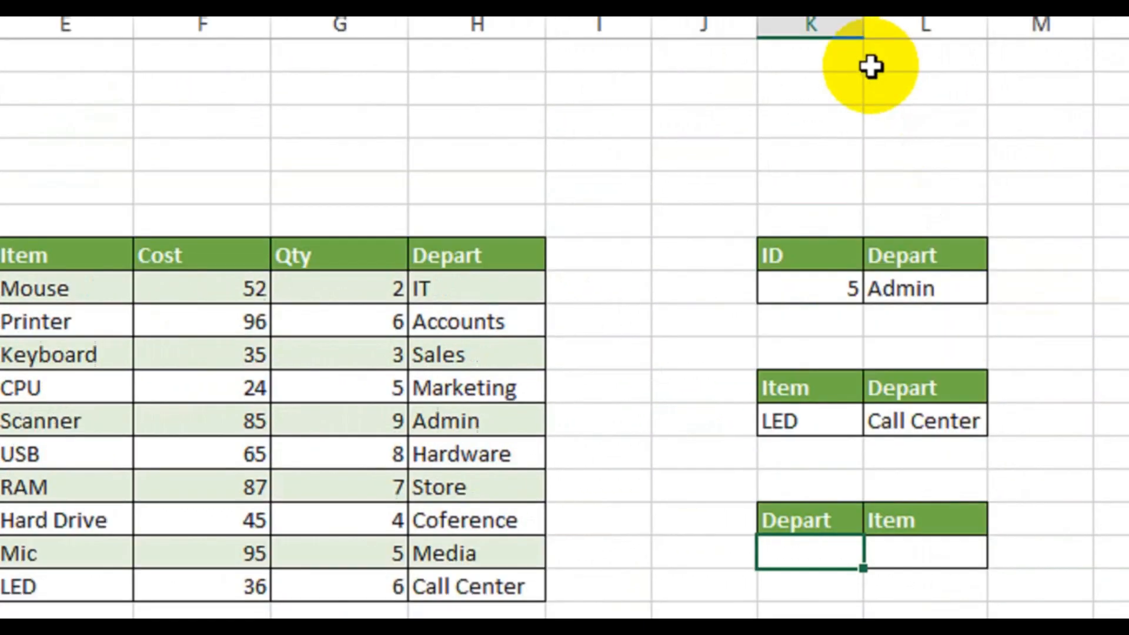
left_click_drag(864, 25, 879, 25)
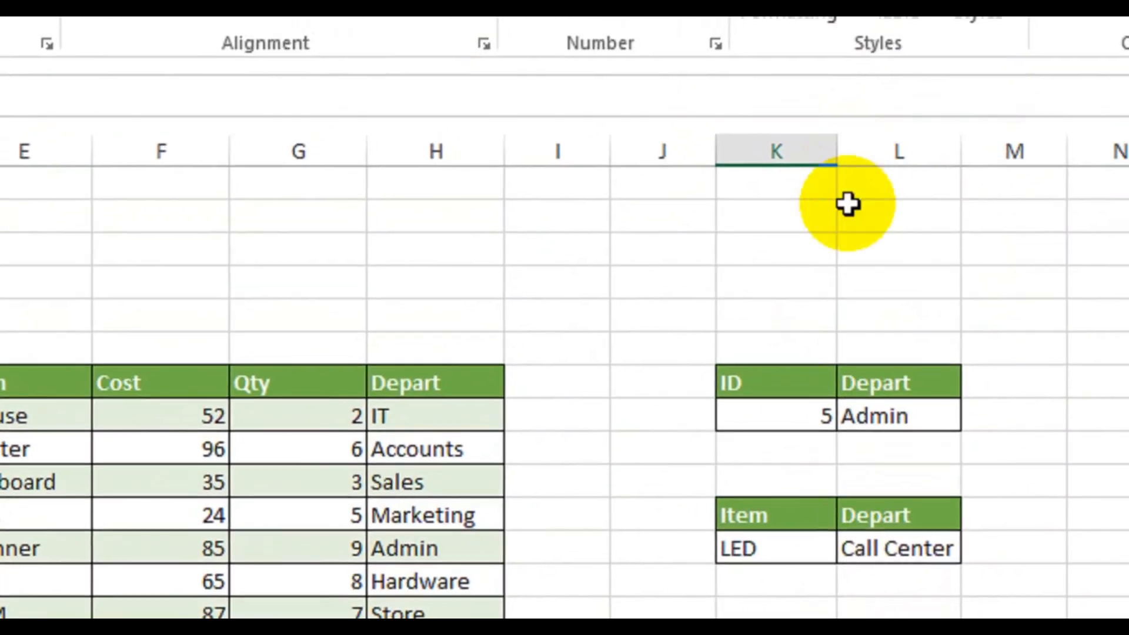
left_click(808, 591)
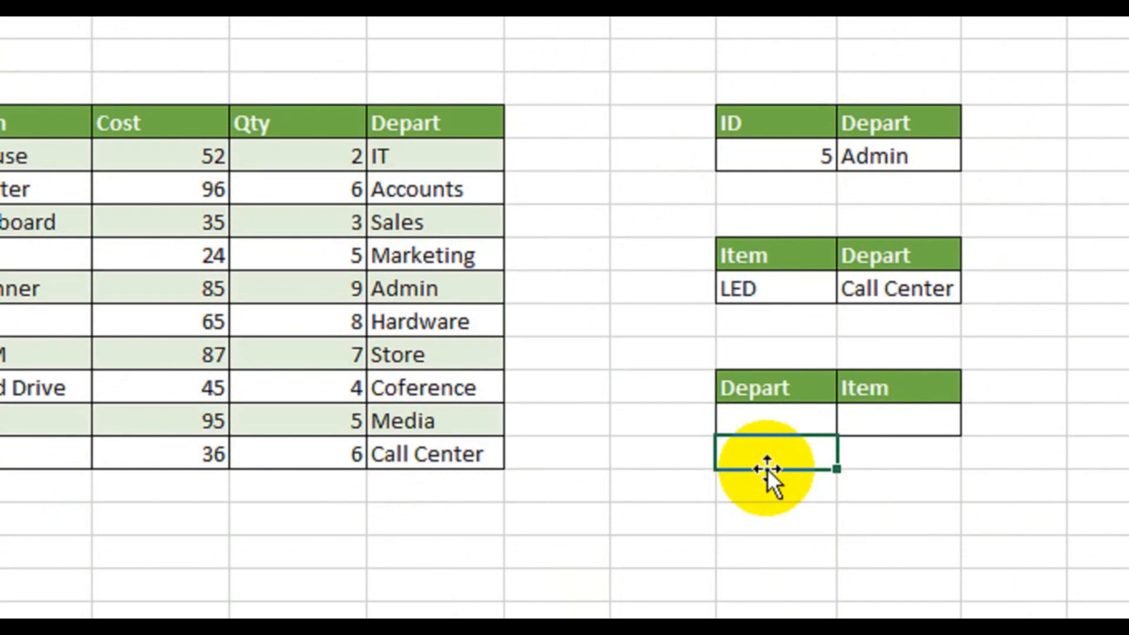
Step: Compare the area from the Depart column rightwards with the Sr # to Qty columns on its left by selecting each block
left_click_drag(420, 125, 983, 470)
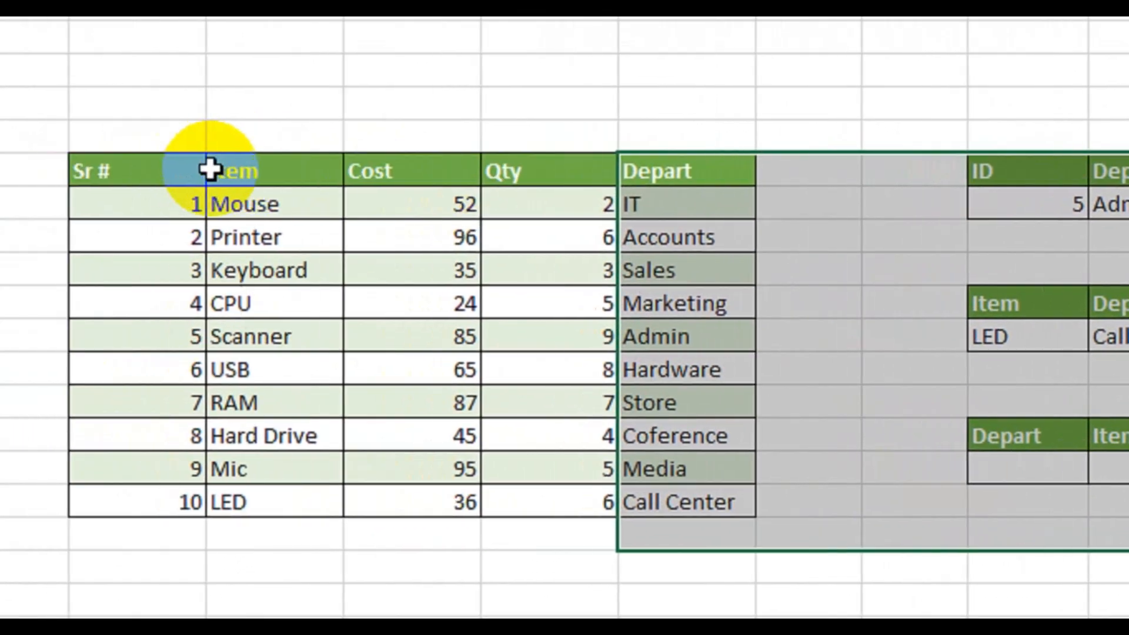
left_click_drag(202, 171, 522, 502)
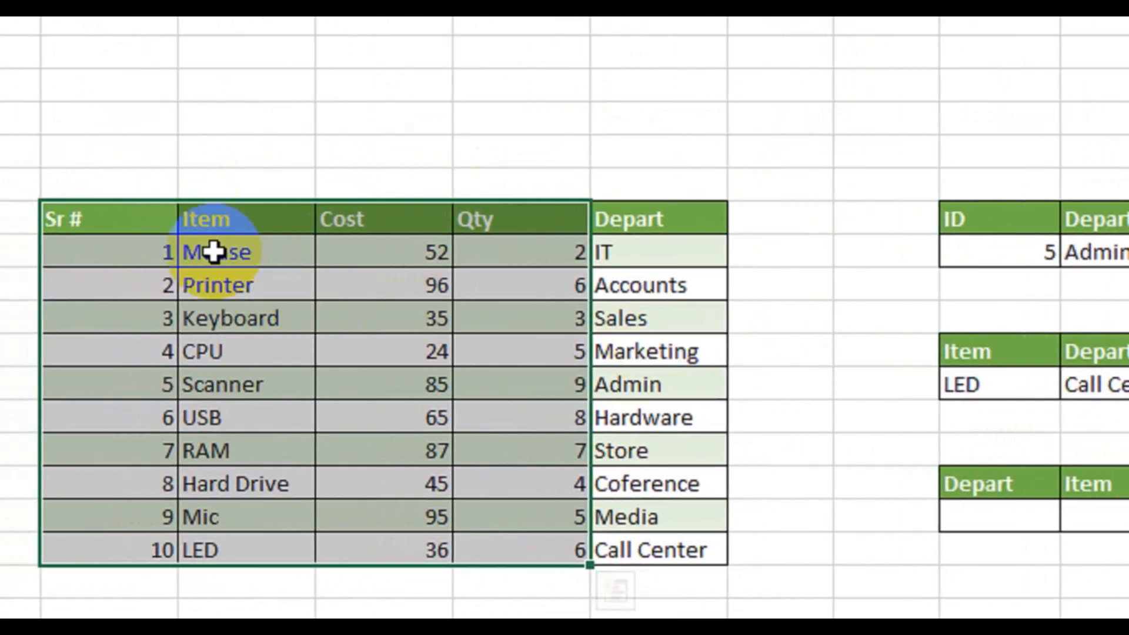
left_click(151, 218)
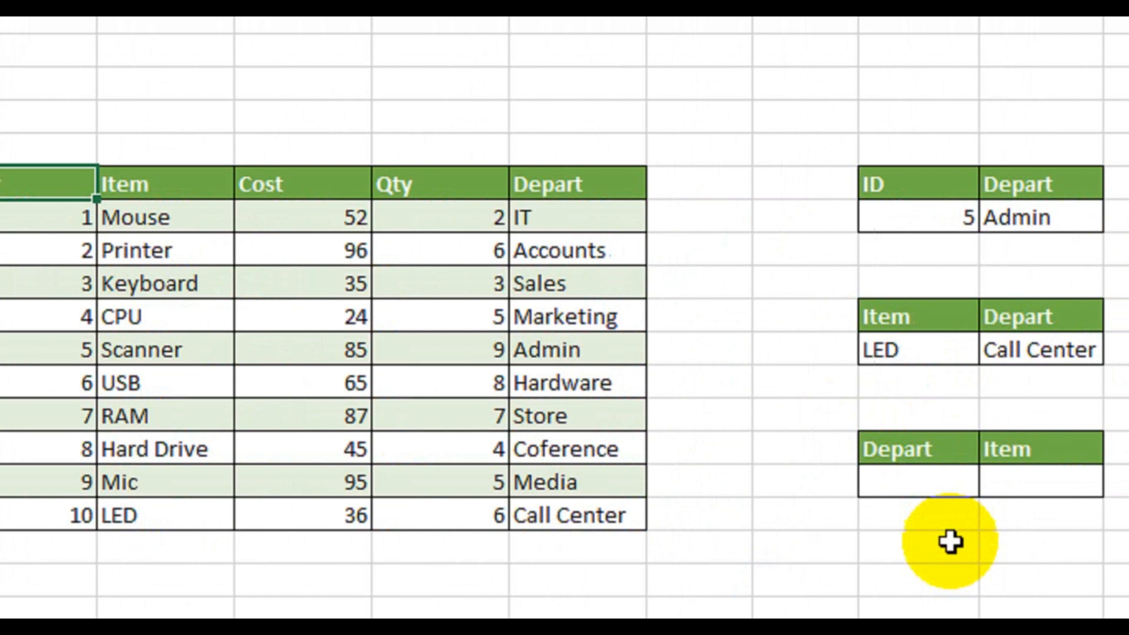
left_click(877, 489)
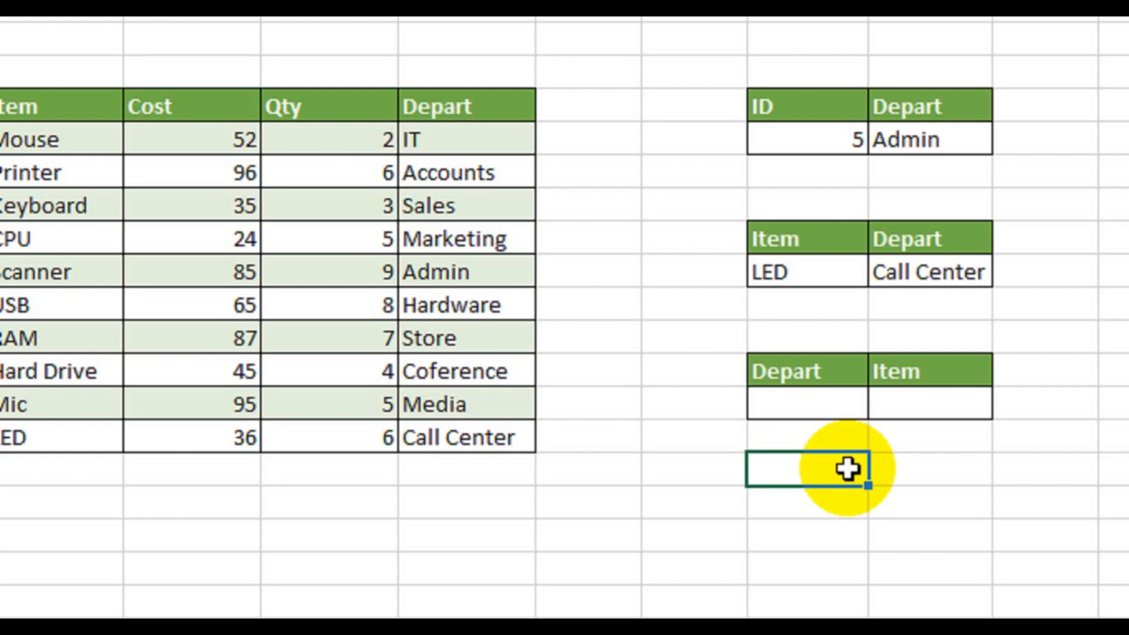
Step: Start an INDEX formula under the new Item header, using the item names in E8:E17 as the array
left_click(890, 403)
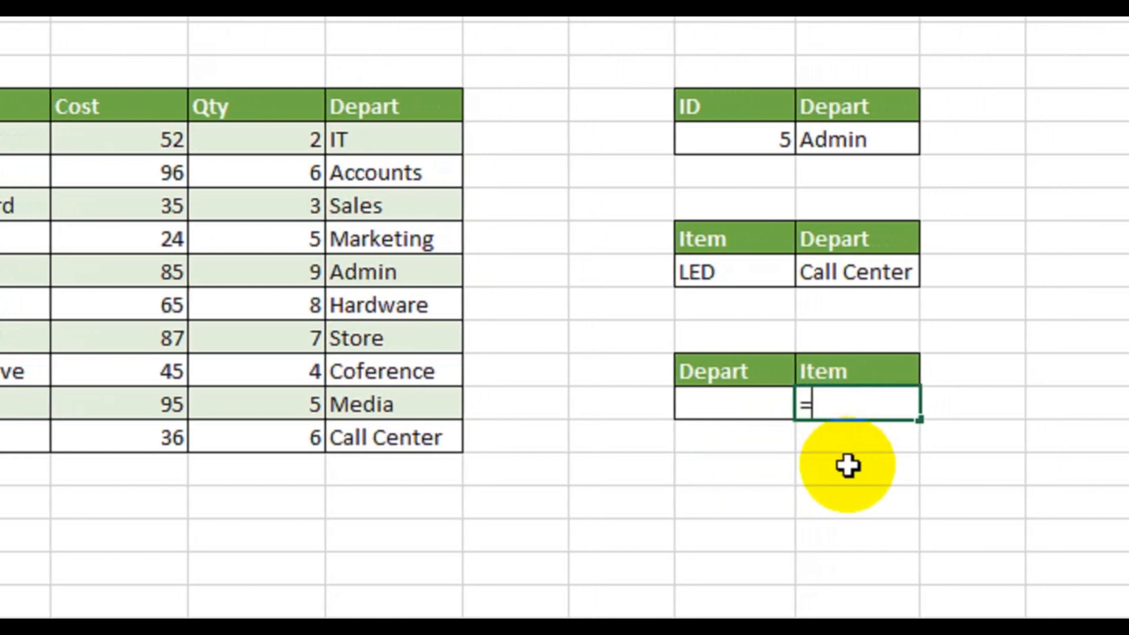
type("=inde")
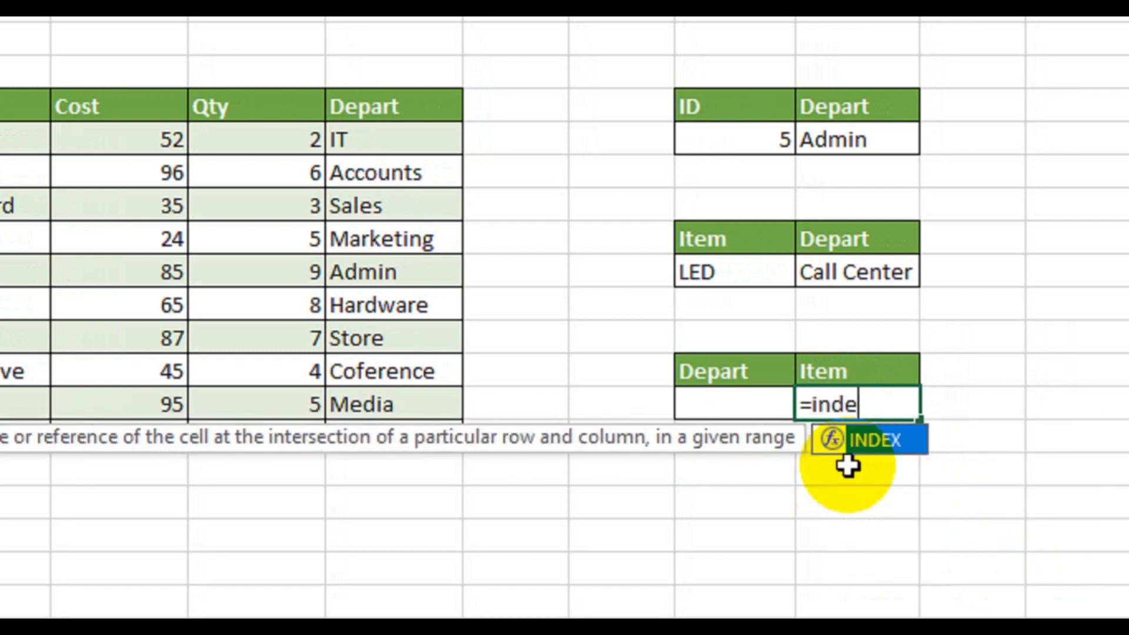
key("Tab")
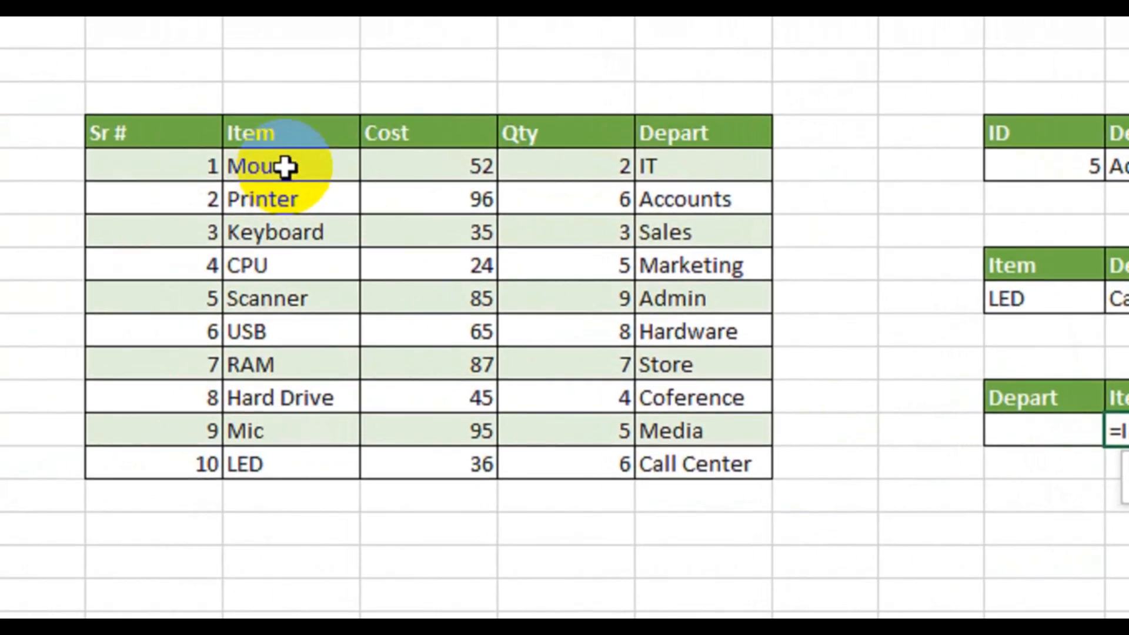
left_click_drag(272, 160, 286, 455)
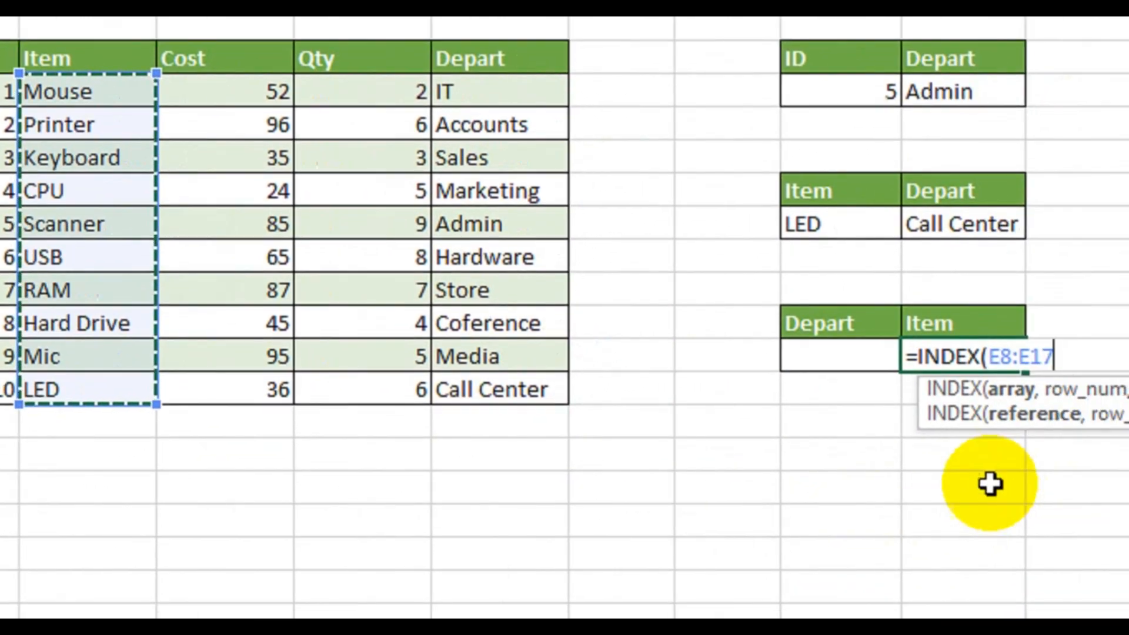
type(",")
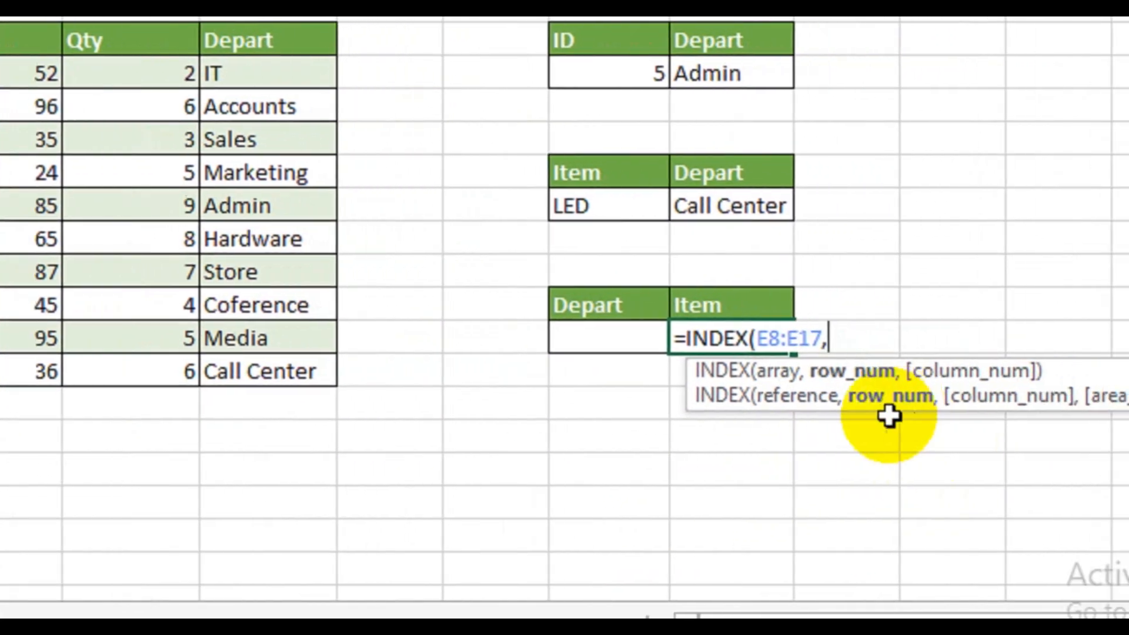
Step: Complete the INDEX formula with a nested MATCH of K16 in the departments H8:H17, using 0 for an exact match
type("matc")
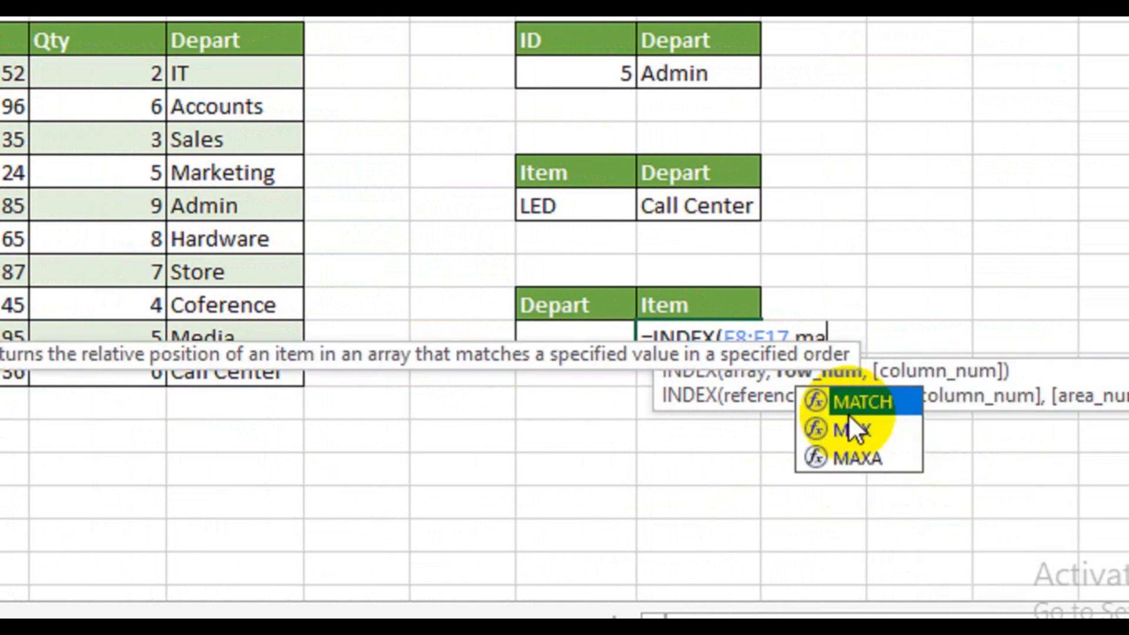
key("Tab")
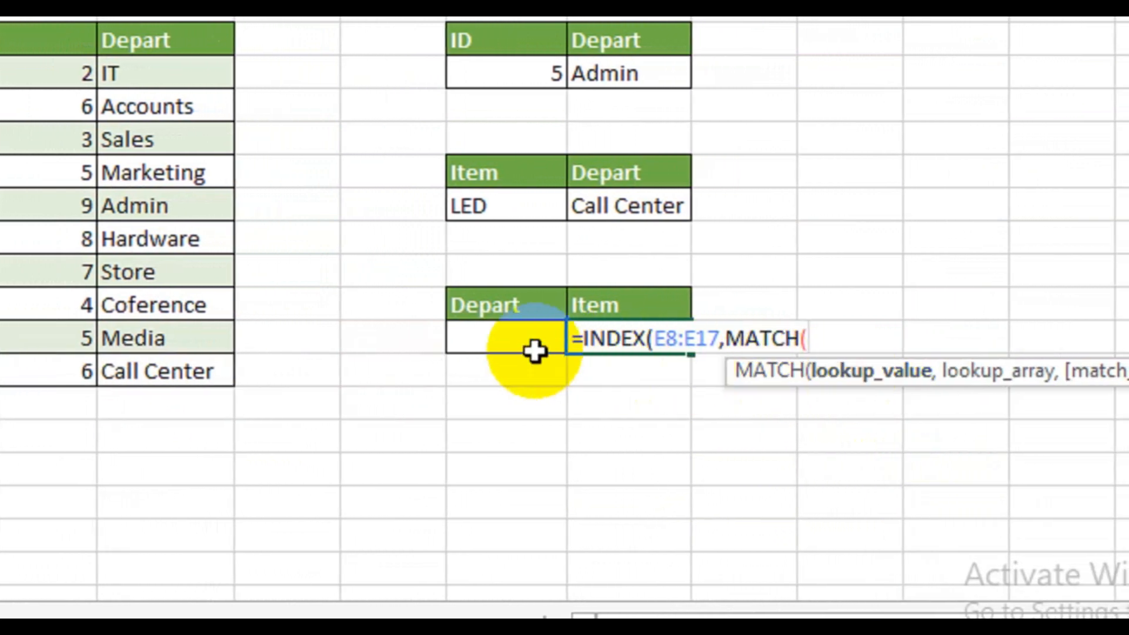
left_click(500, 340)
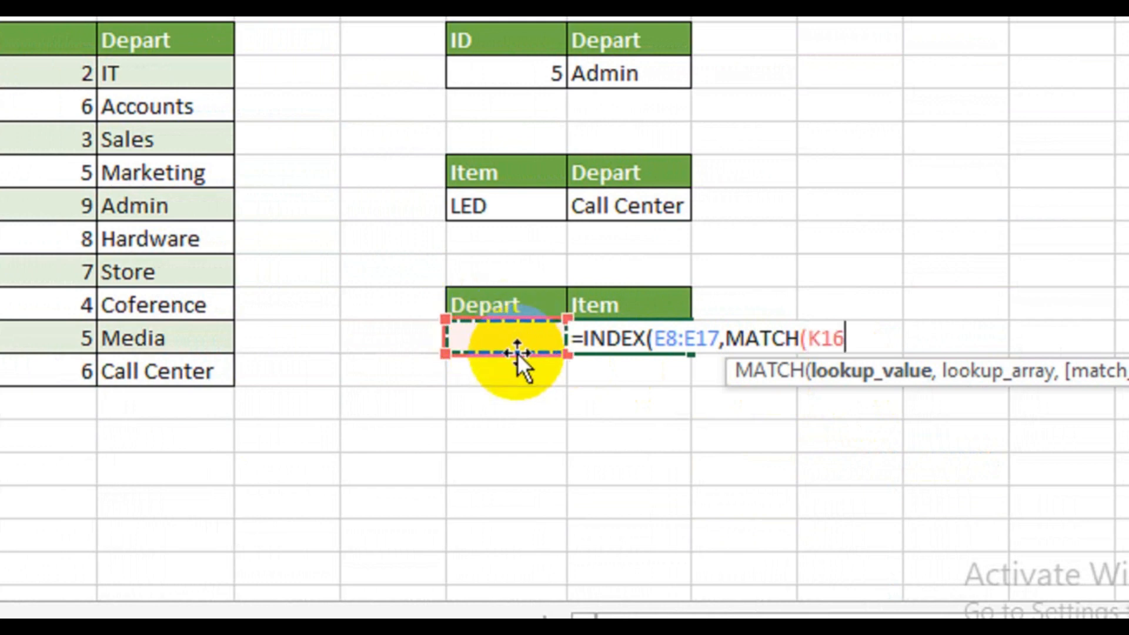
type(",")
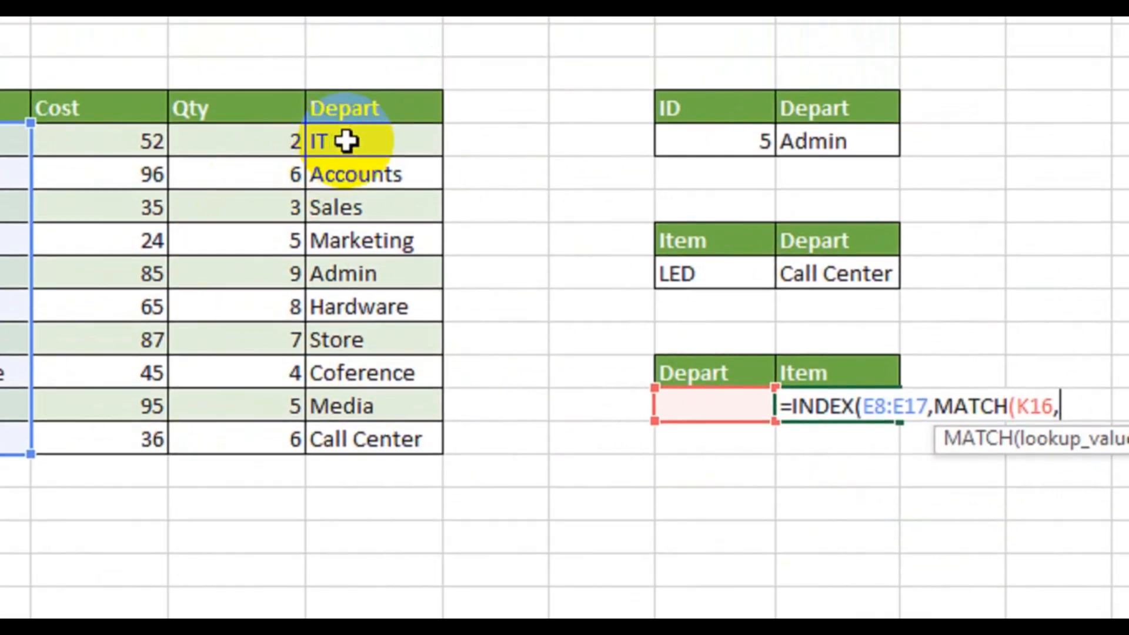
left_click_drag(221, 75, 241, 241)
left_click_drag(366, 328, 370, 456)
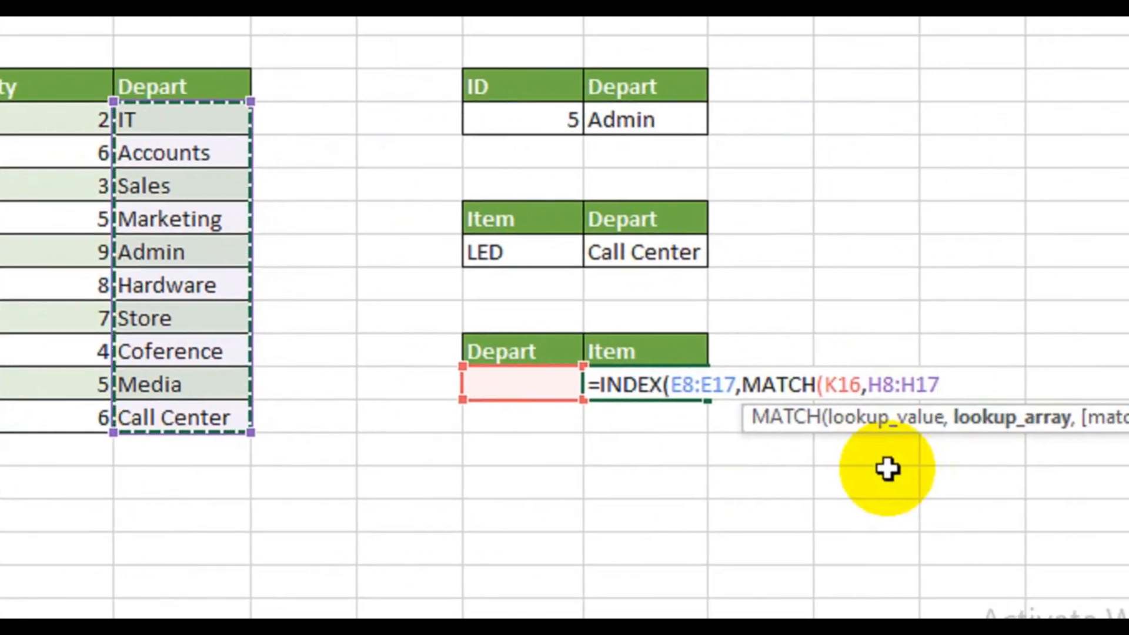
type(",")
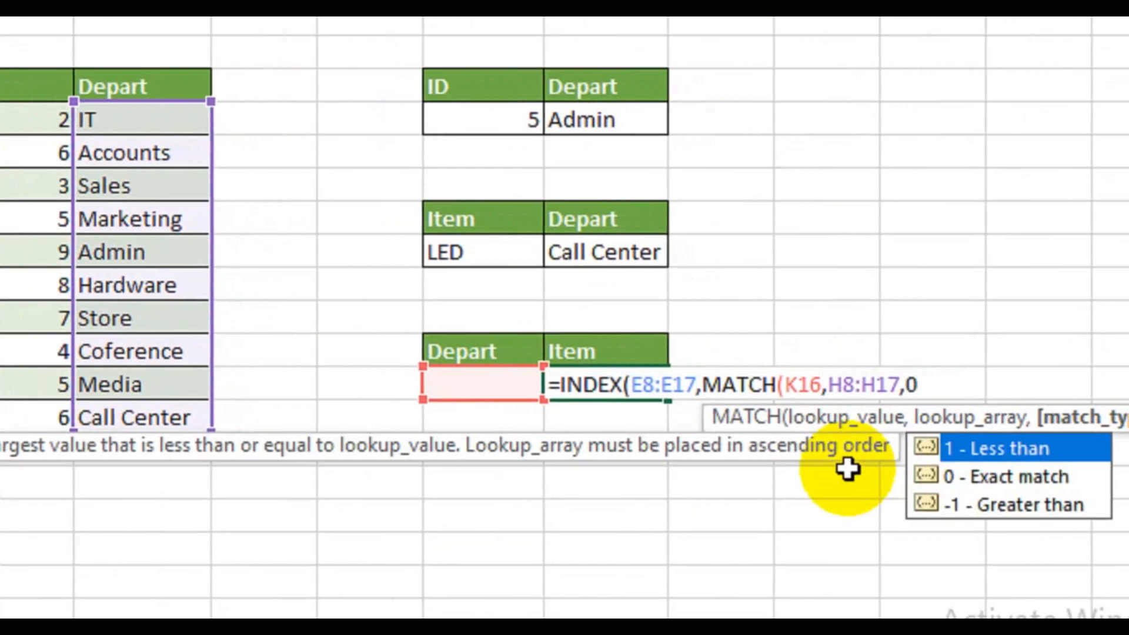
type("0)")
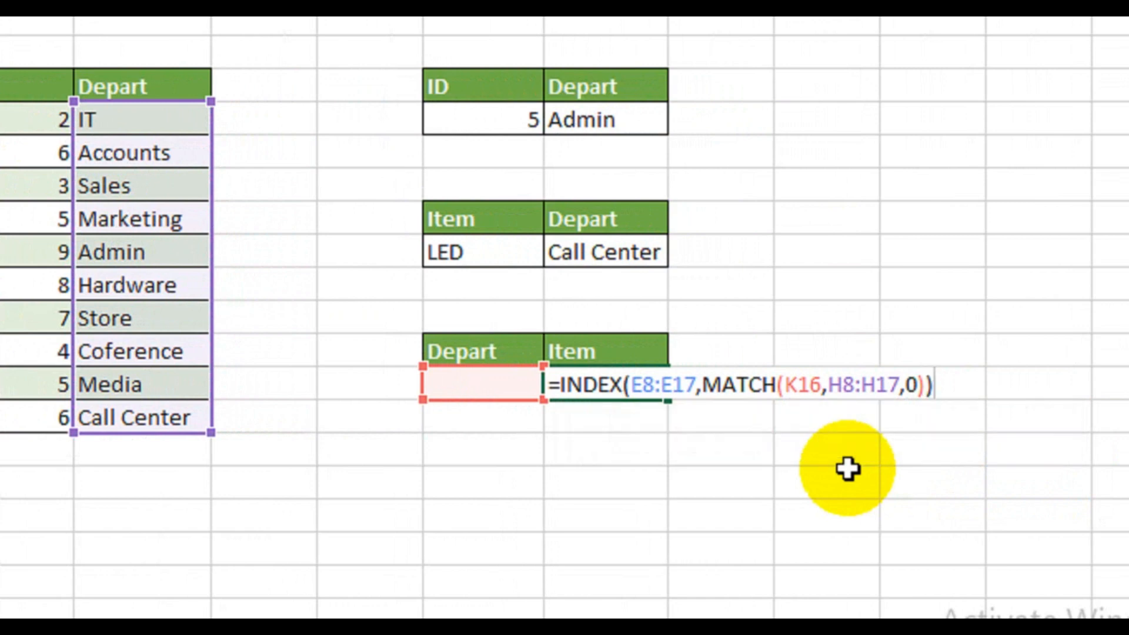
key("Return")
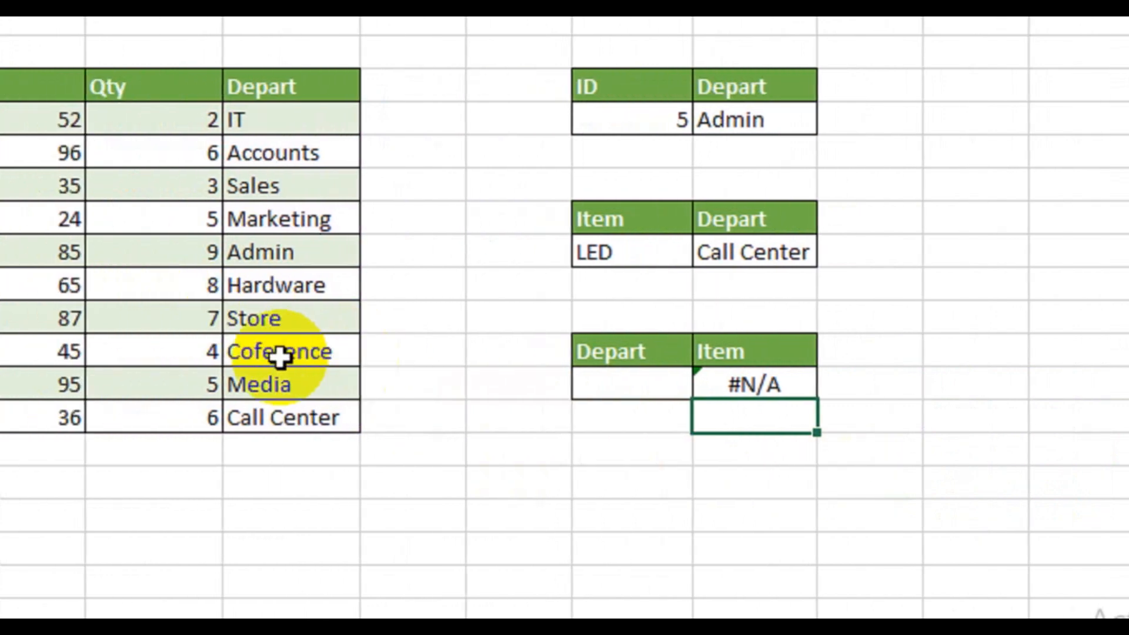
Step: Enter Conference as the lookup department under the third table's Depart header and check the INDEX and MATCH formula beside it
left_click(281, 351)
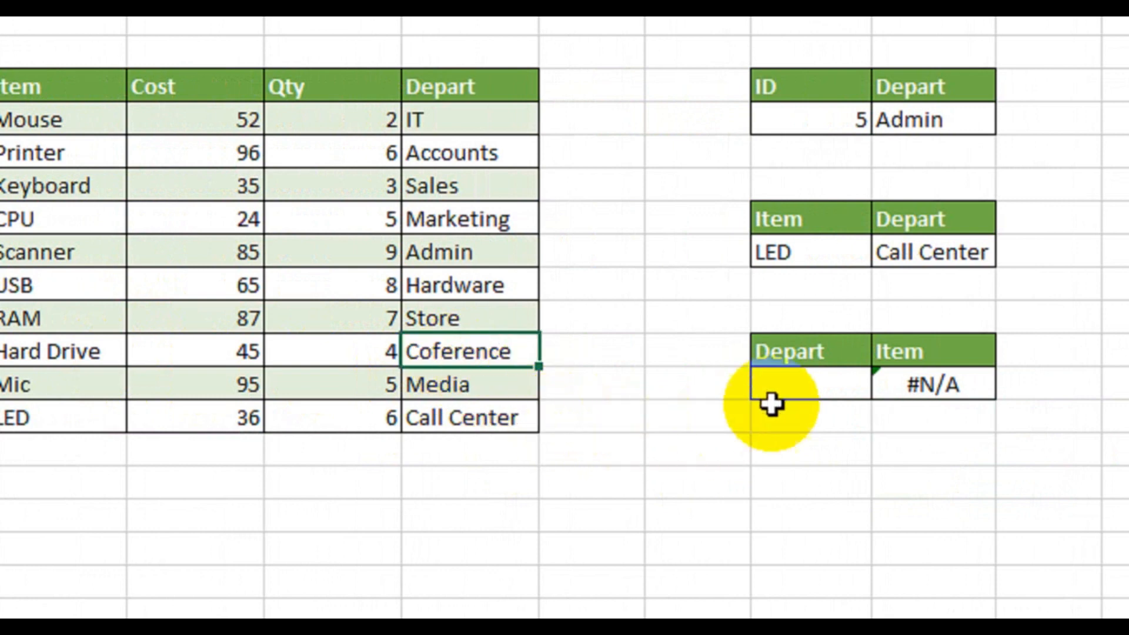
left_click(810, 387)
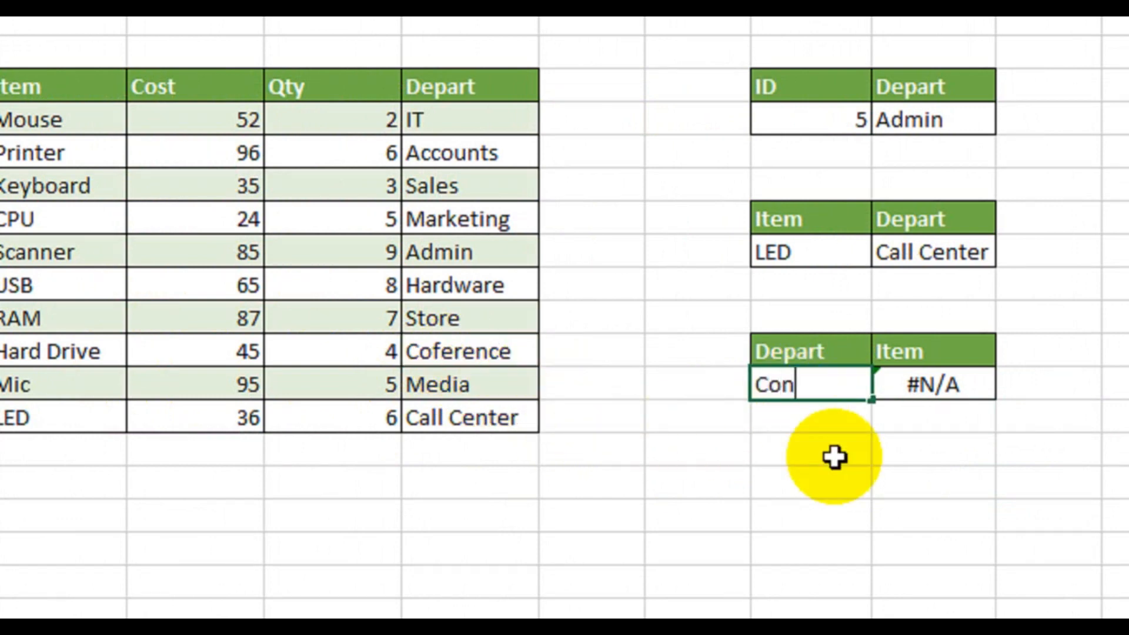
type("Conference")
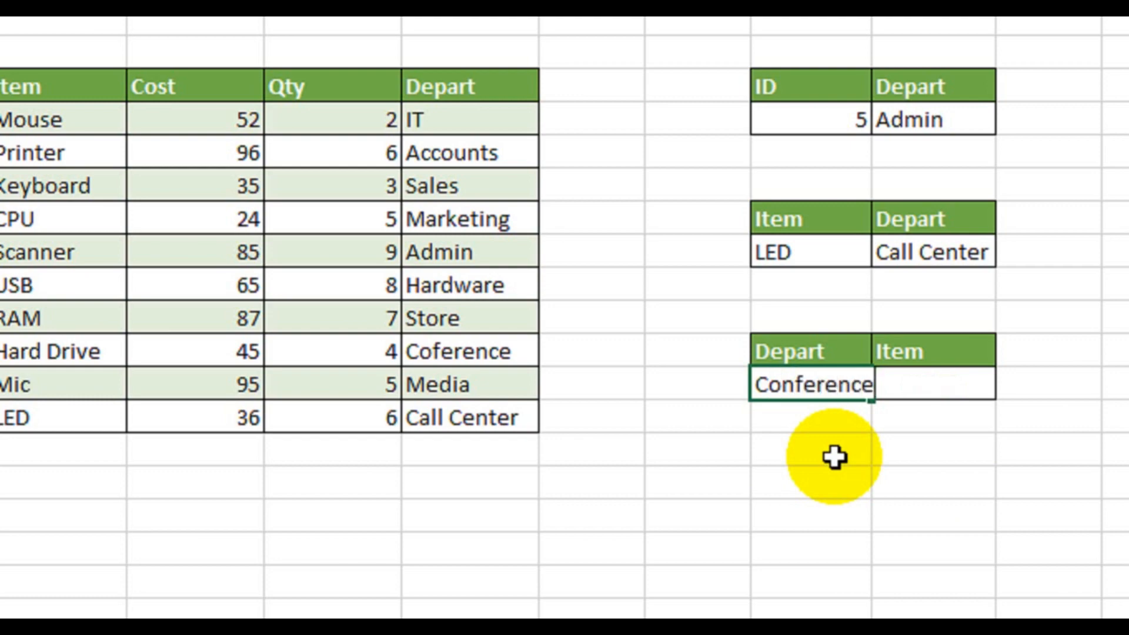
key("Return")
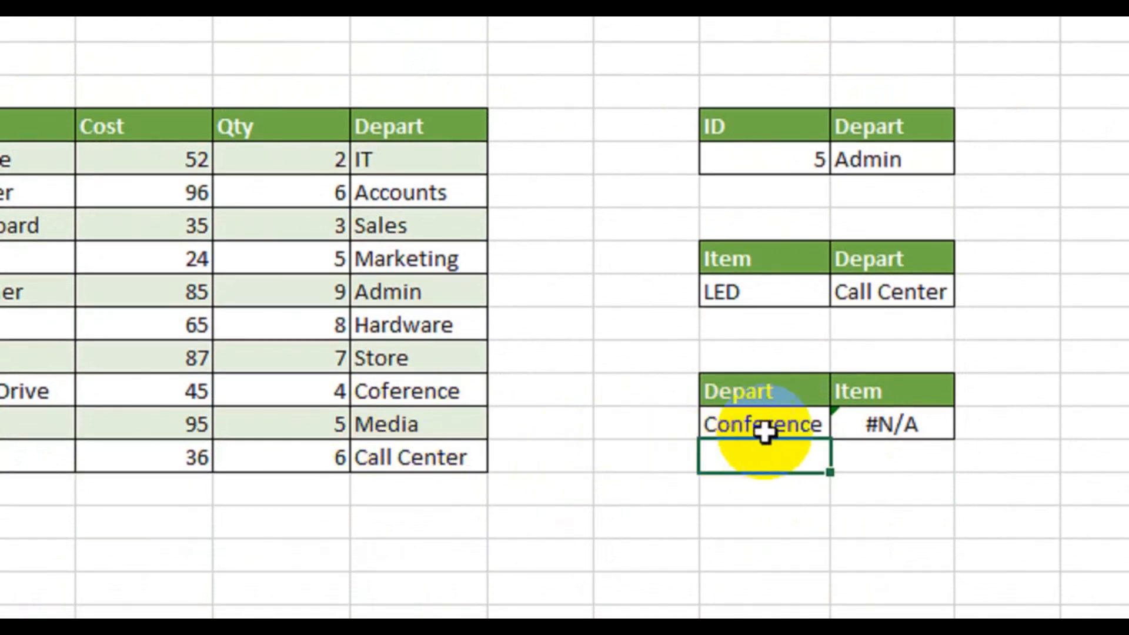
double_click(886, 424)
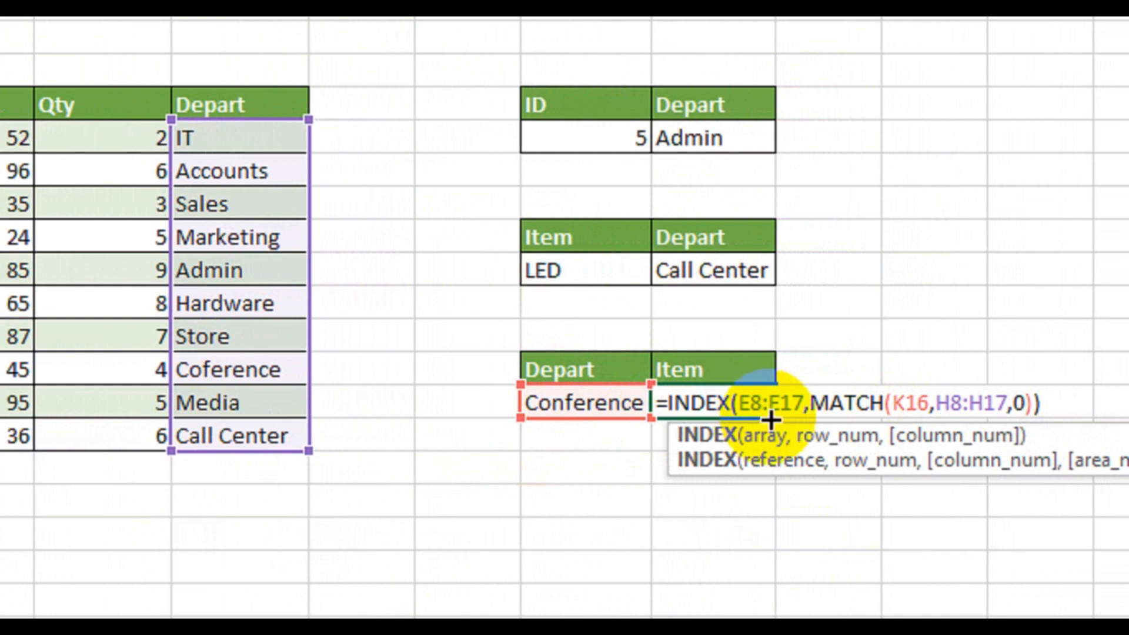
key("Return")
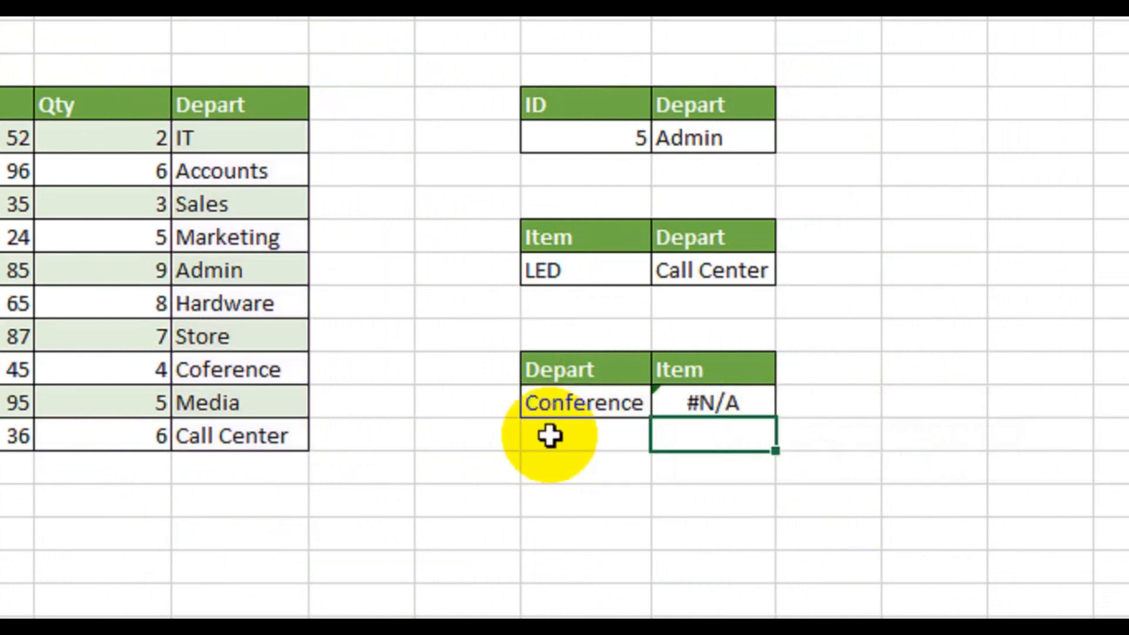
Step: Test the INDEX and MATCH lookup with Sales as the department
left_click(582, 403)
scroll(564, 488, "down", 2)
type("Sales")
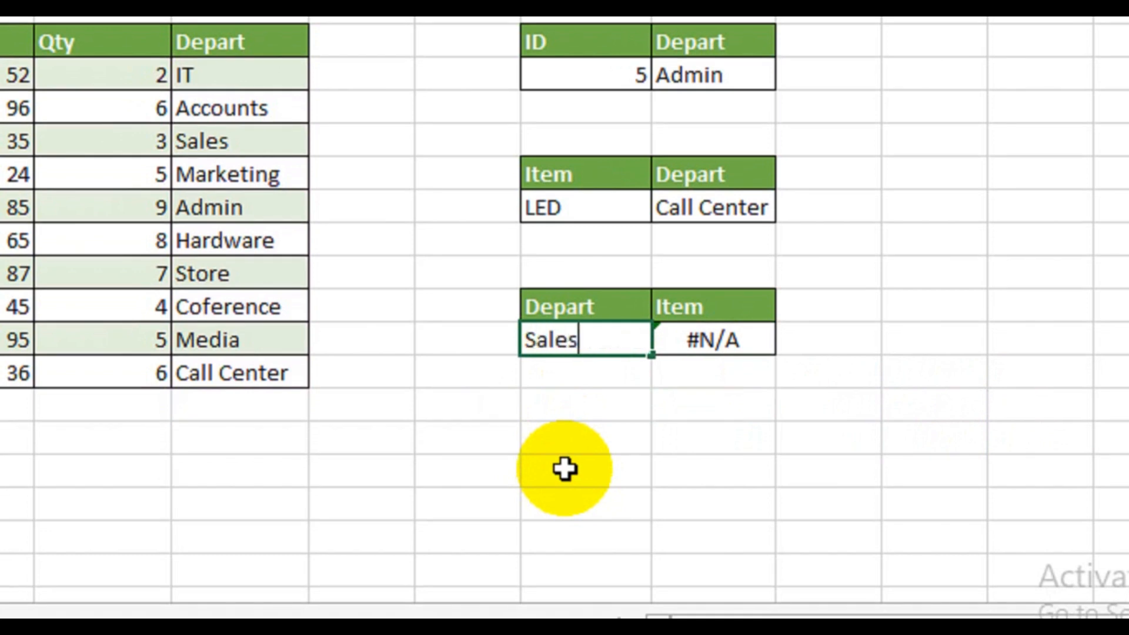
key("Return")
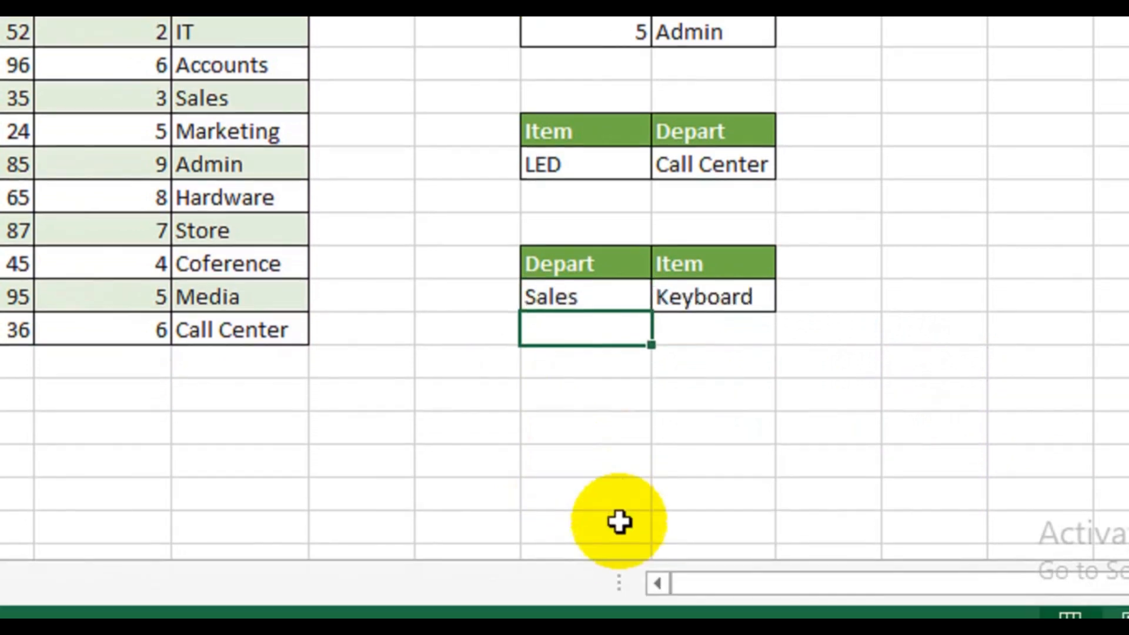
Step: Correct the misspelled Coference to Conference in the main table's Depart column
left_click(630, 295)
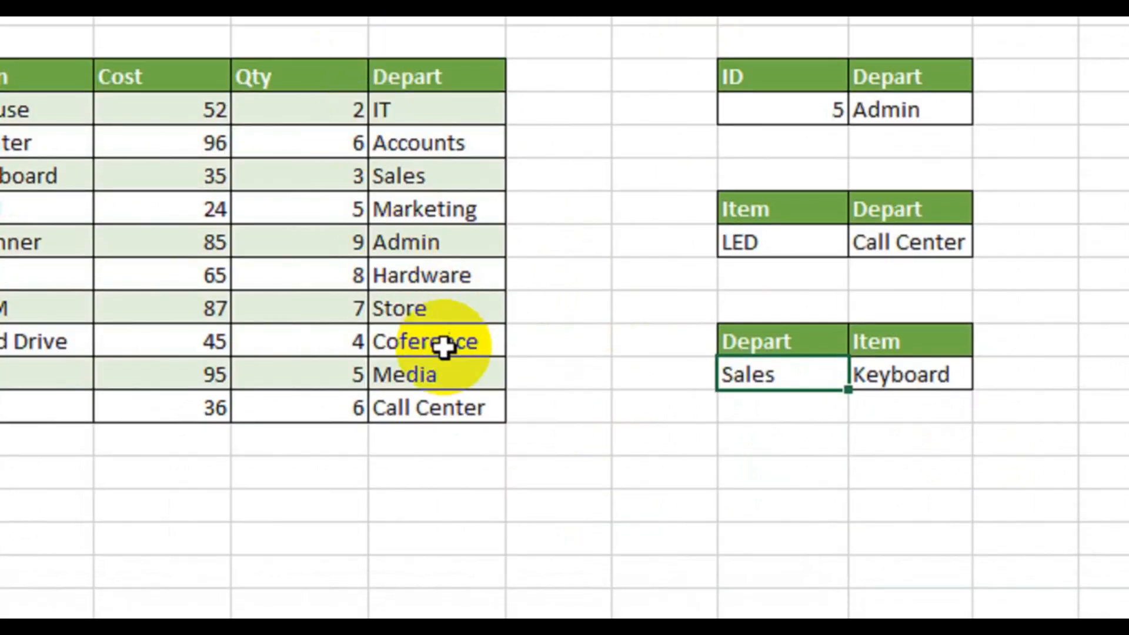
left_click(409, 331)
double_click(408, 343)
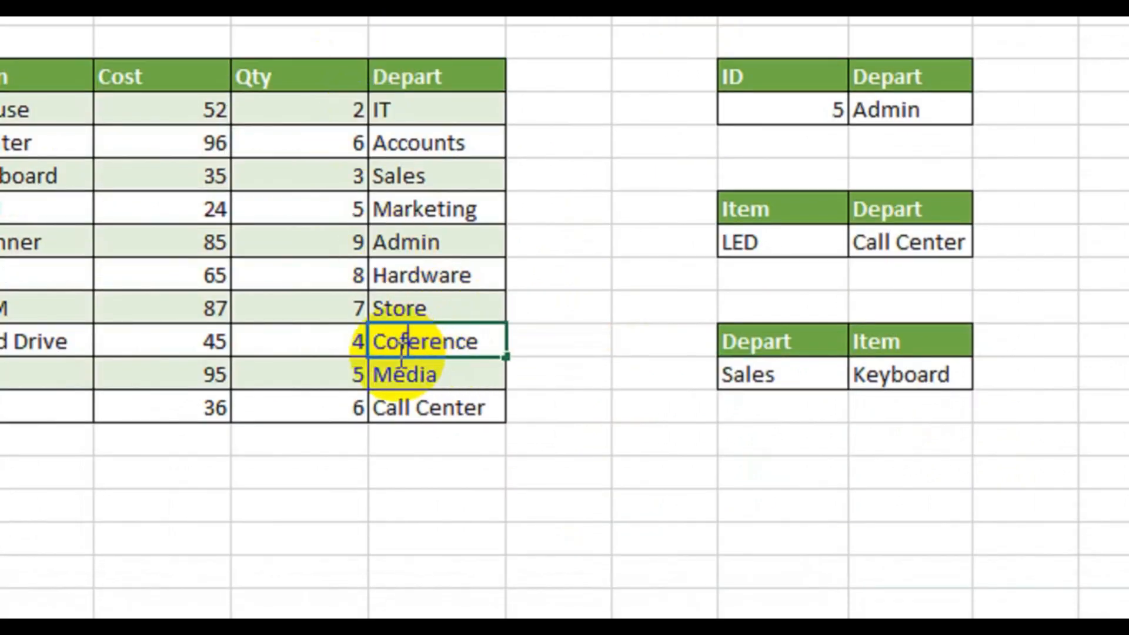
type("n")
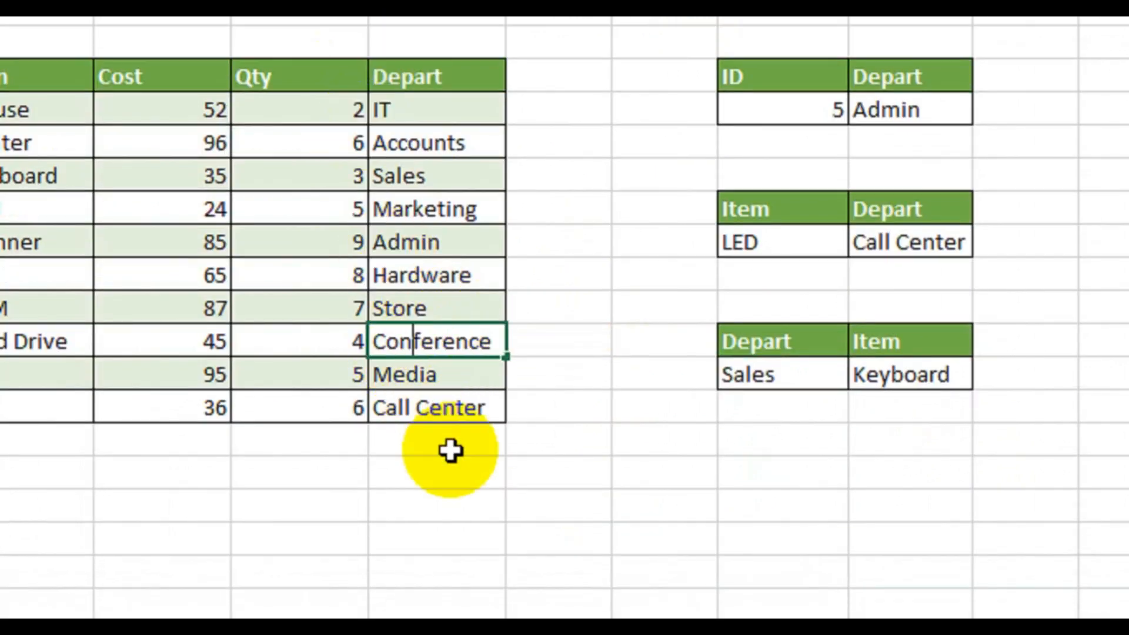
key("Return")
Step: Set the lookup department to Conference and compare the returned item with the Conference row in the main table
left_click(761, 371)
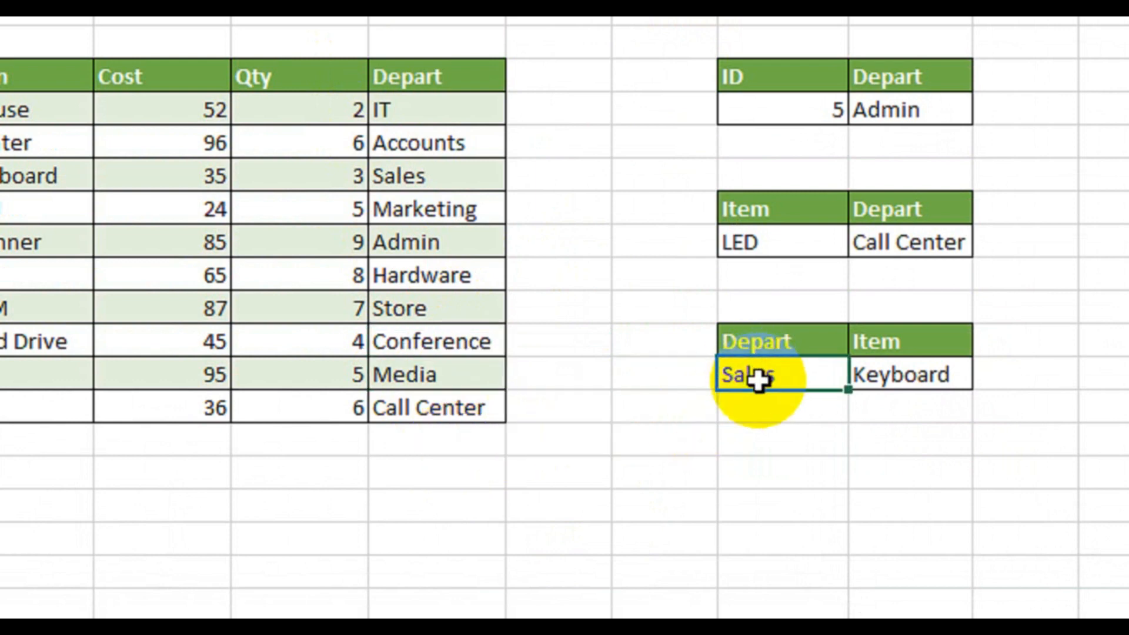
type("Conference")
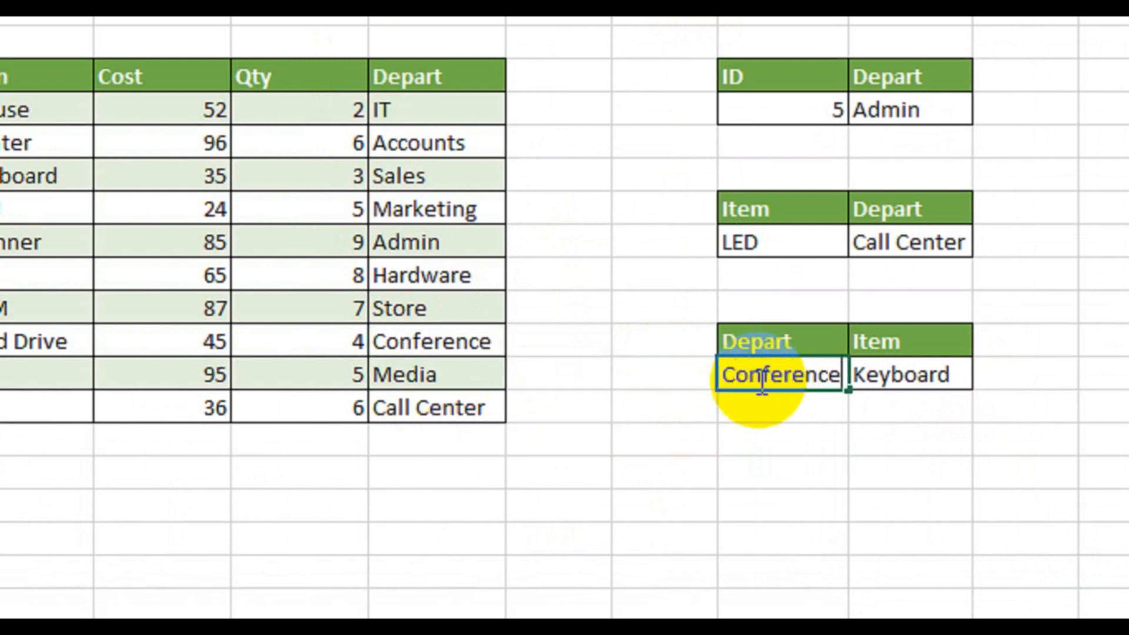
key("Return")
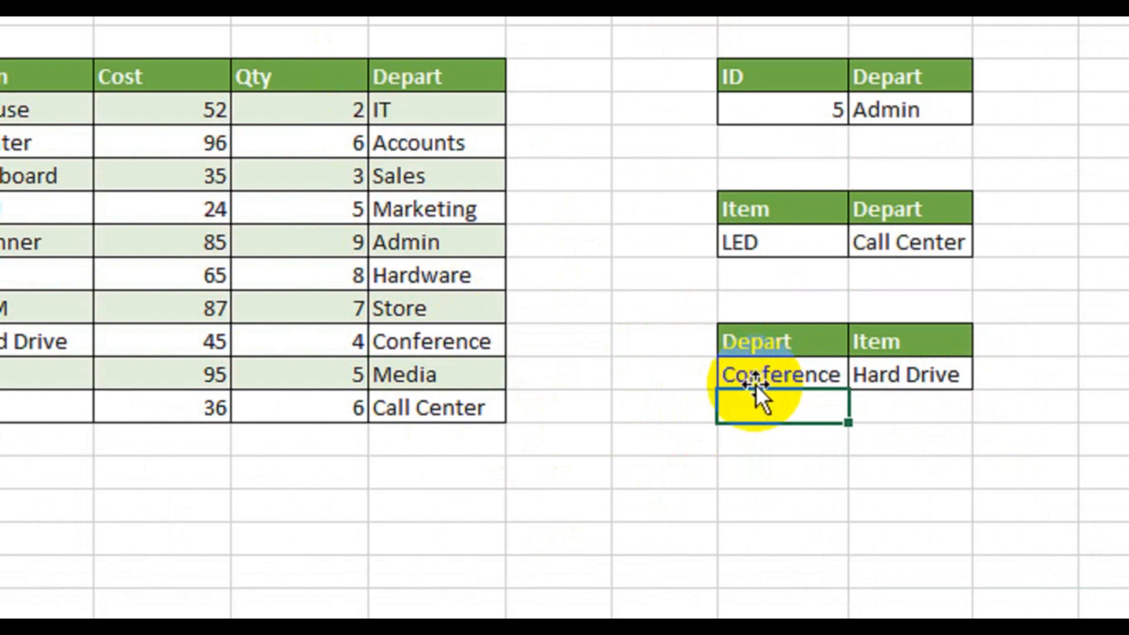
left_click(453, 345)
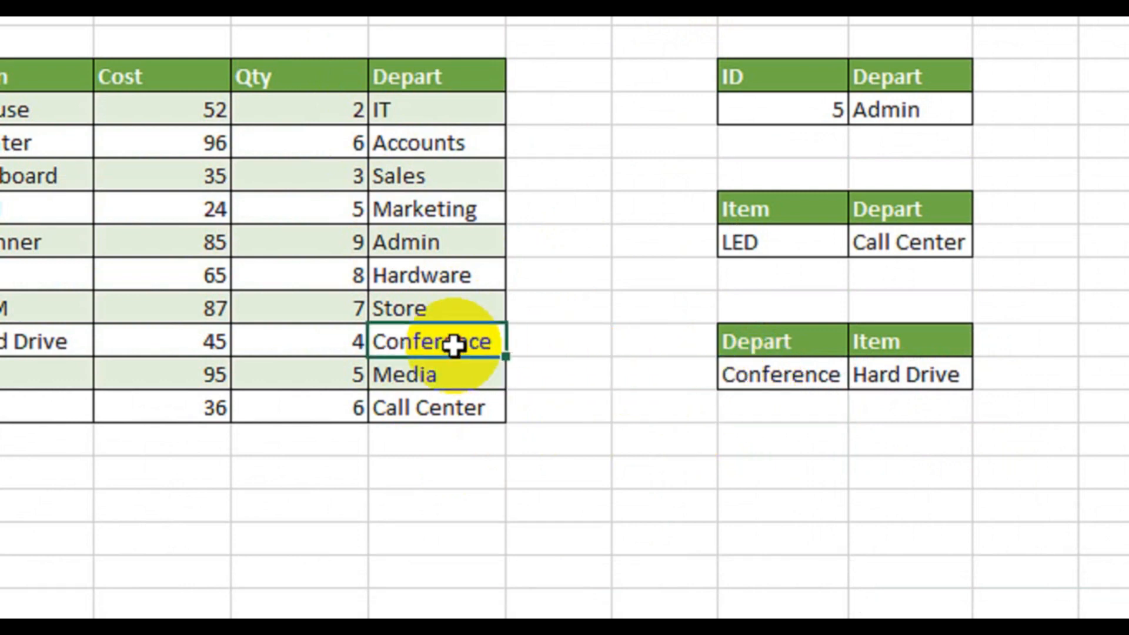
left_click_drag(453, 346, 126, 343)
left_click_drag(219, 342, 173, 343)
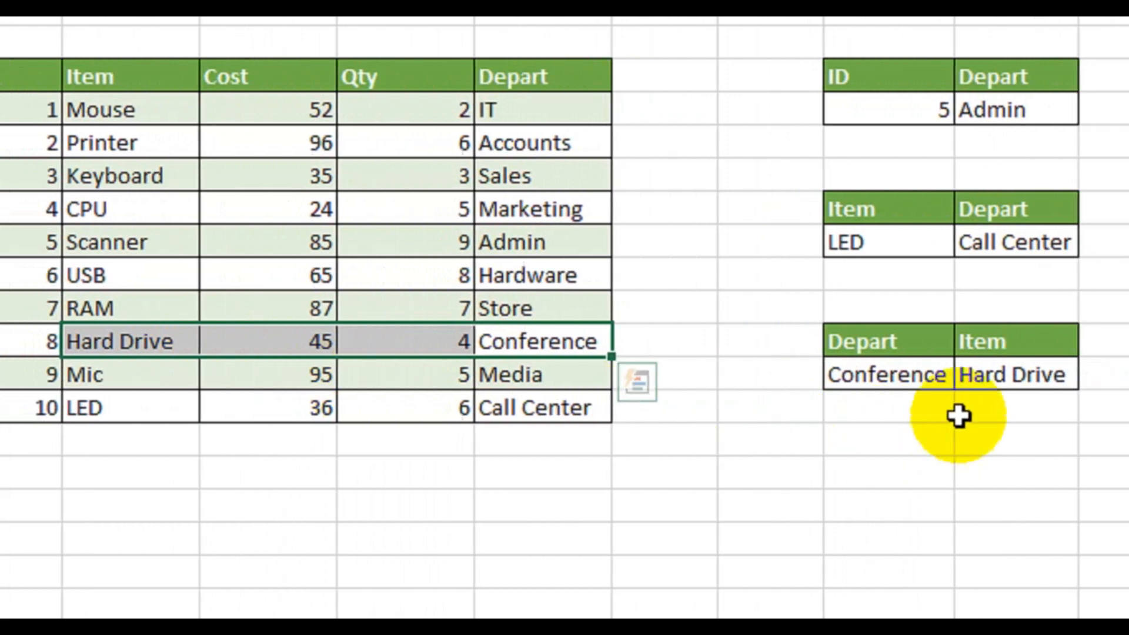
Step: Set the lookup department to Admin and compare the returned item with the Admin row in the main table
left_click(901, 378)
left_click(782, 382)
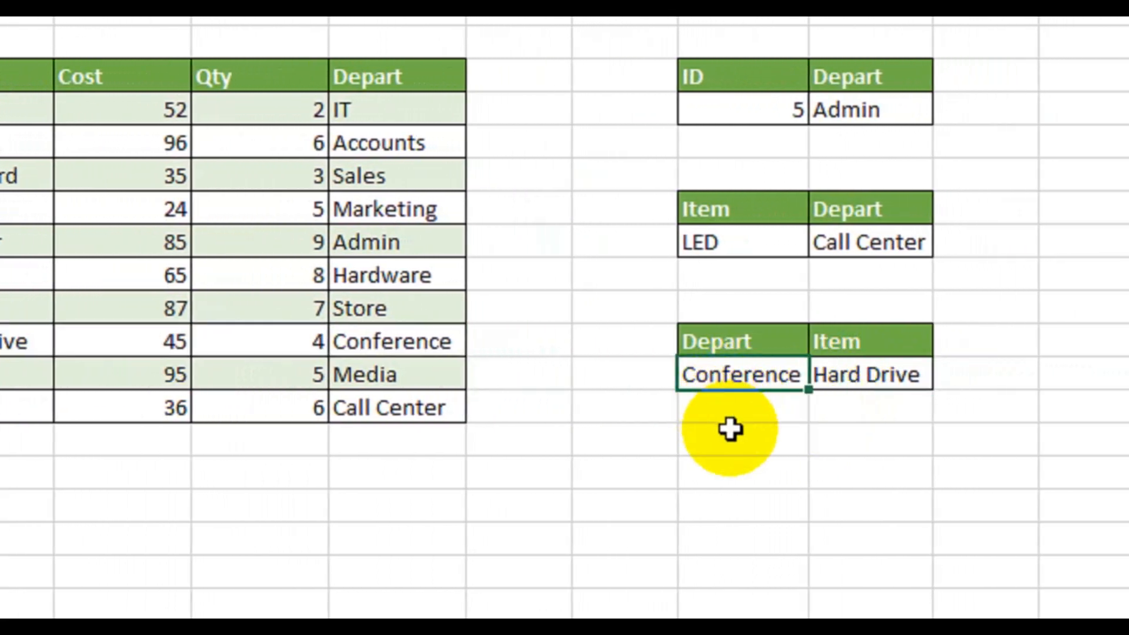
type("Admin")
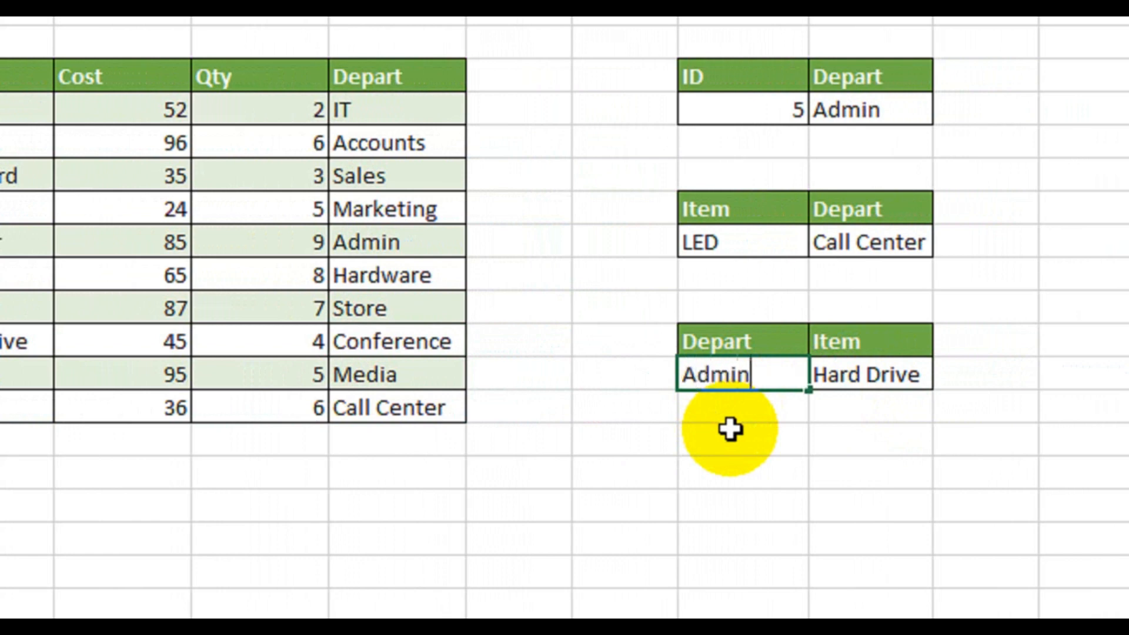
key("Return")
left_click(876, 383)
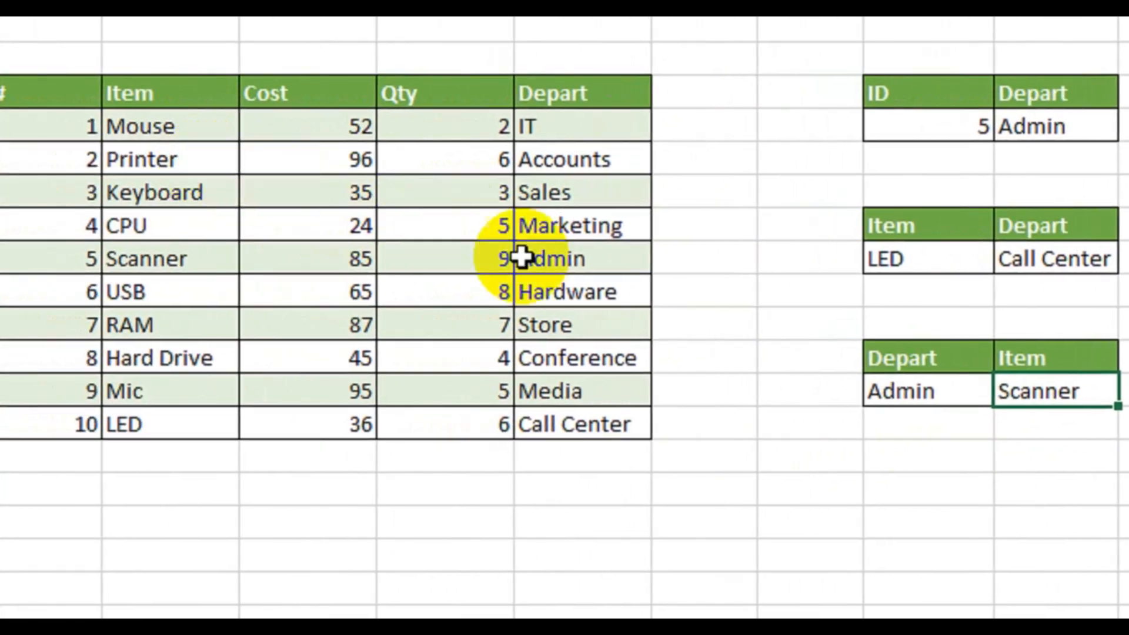
left_click_drag(456, 255, 165, 256)
left_click_drag(240, 257, 237, 261)
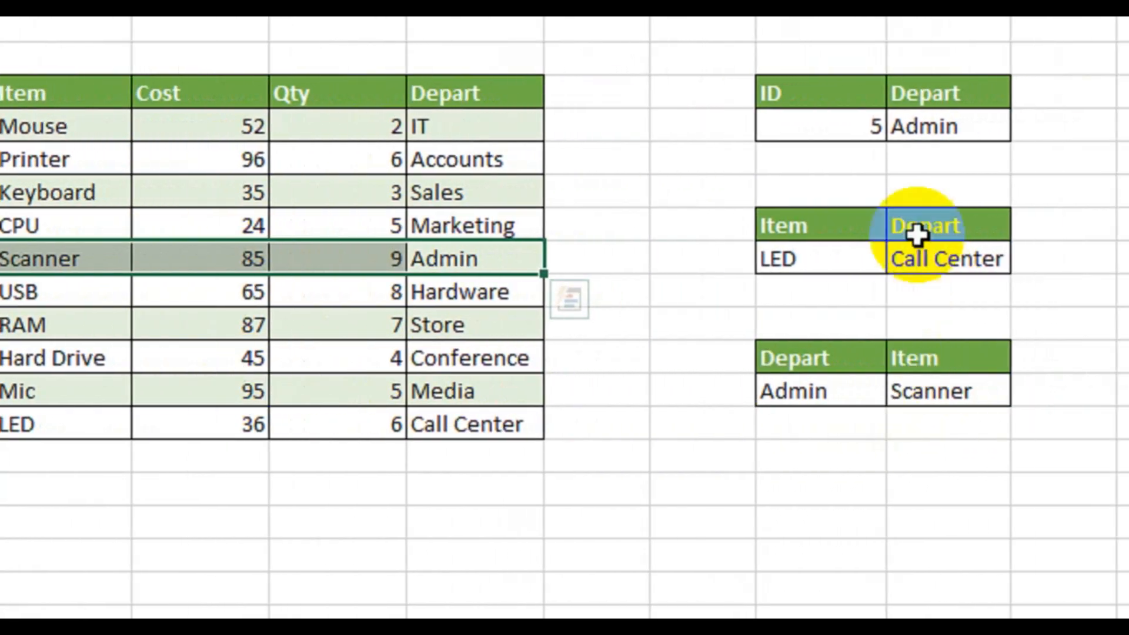
Step: Review the three lookup tables and the main Sr # to Depart table by selecting each block
left_click_drag(823, 101, 932, 284)
left_click_drag(847, 334, 865, 319)
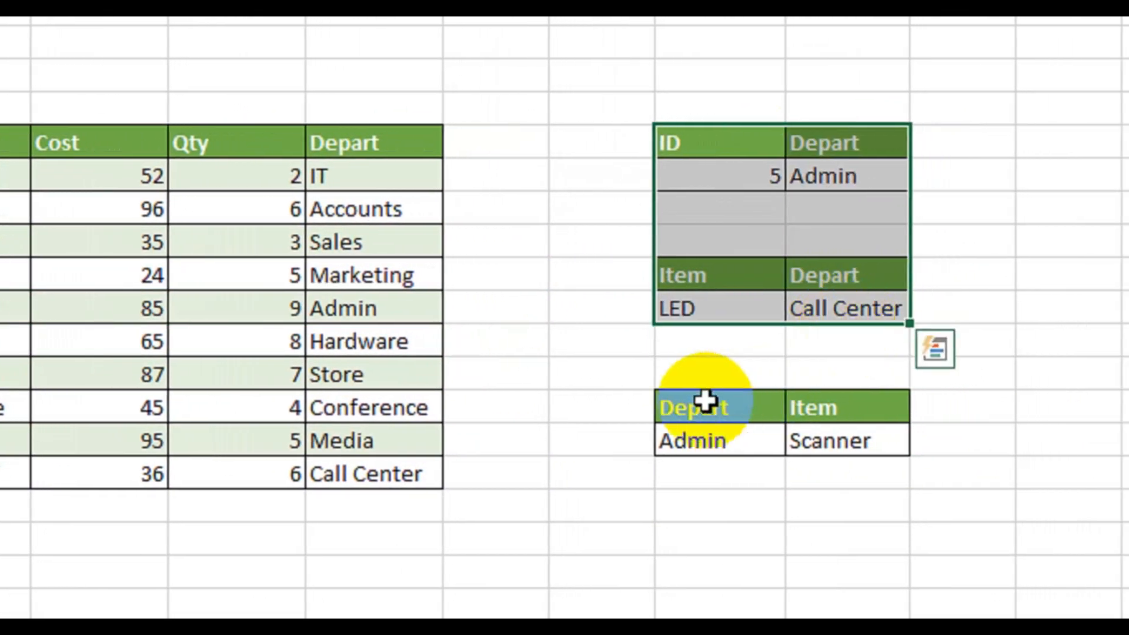
left_click_drag(726, 406, 863, 464)
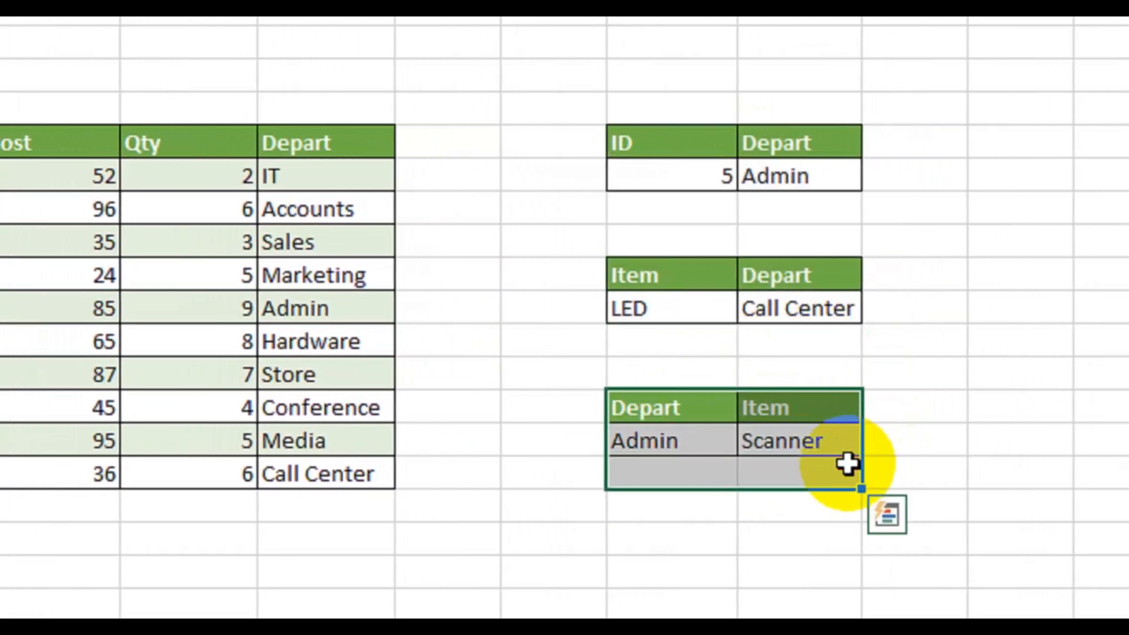
left_click_drag(647, 154, 787, 438)
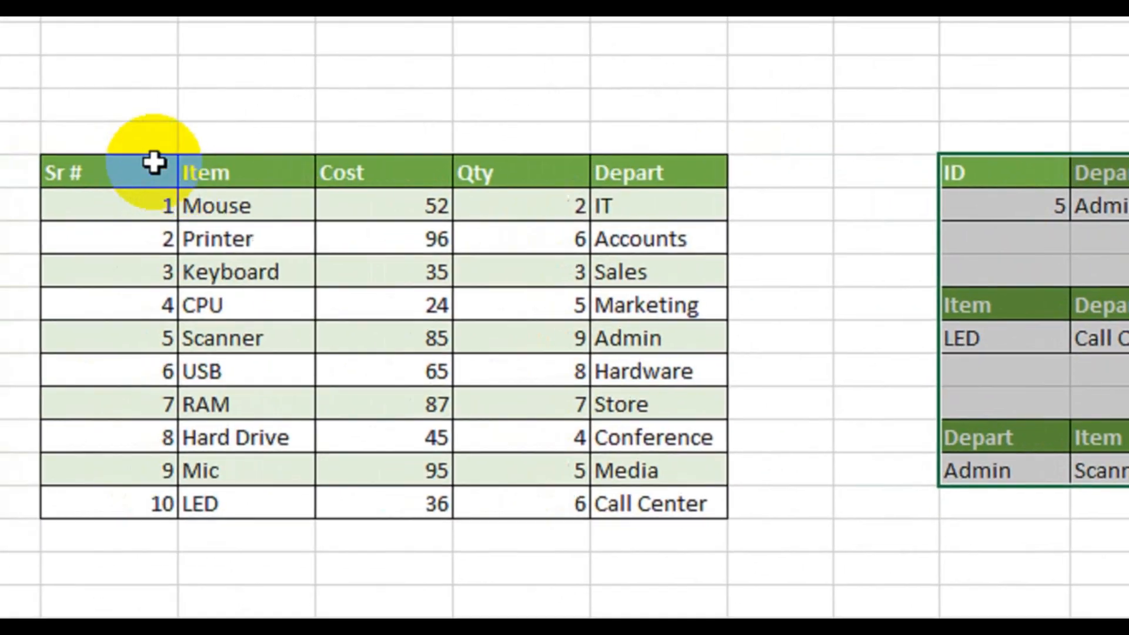
left_click_drag(151, 164, 669, 494)
left_click(911, 404)
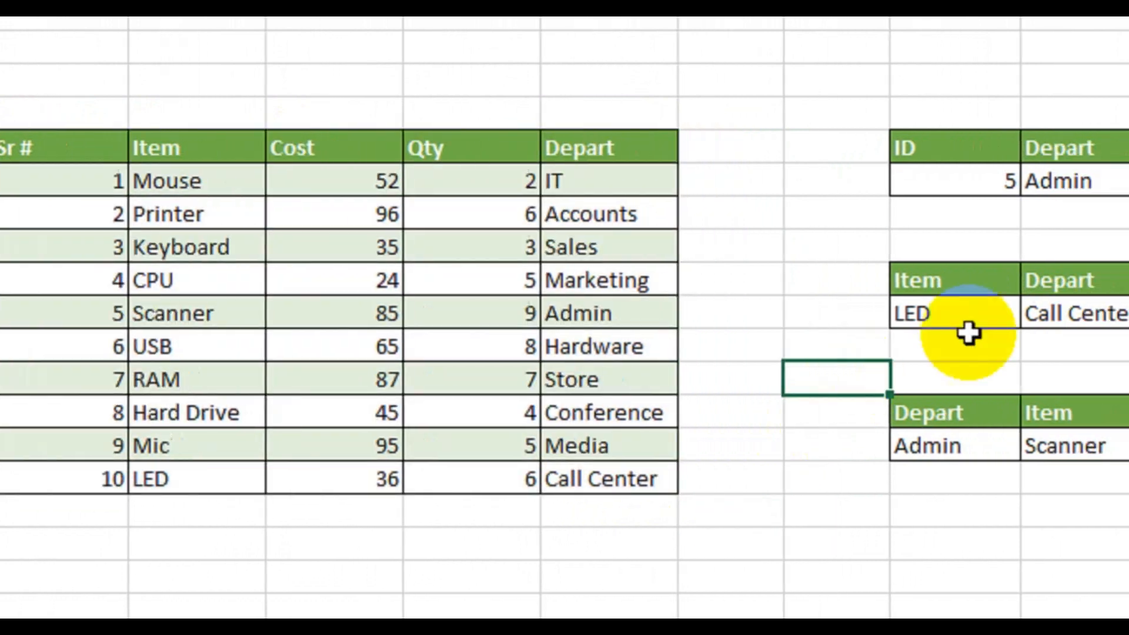